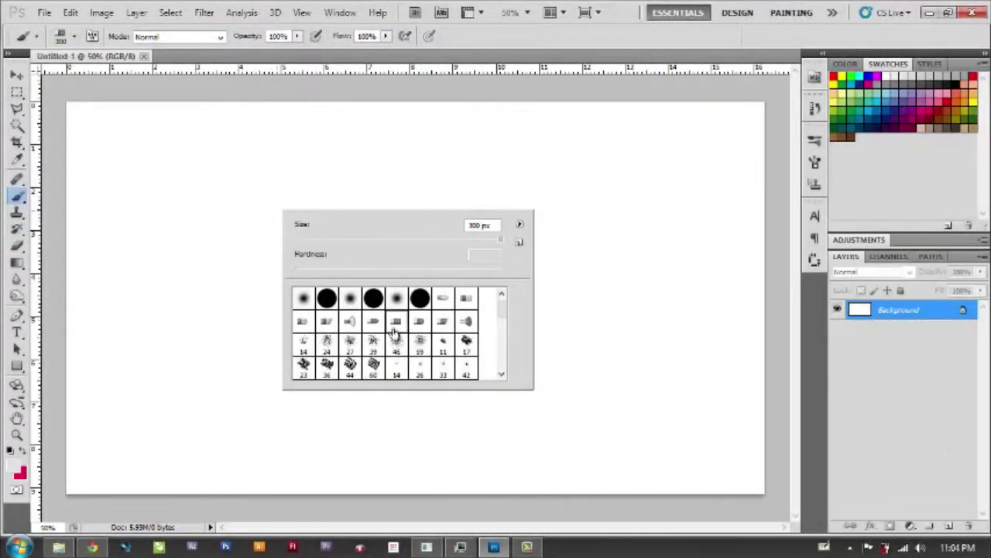
Choose a bristle brush tip and add a new empty Layer 1 above the Background.
left_click(396, 321)
scroll(416, 330, "down", 3)
key("Return")
left_click(948, 526)
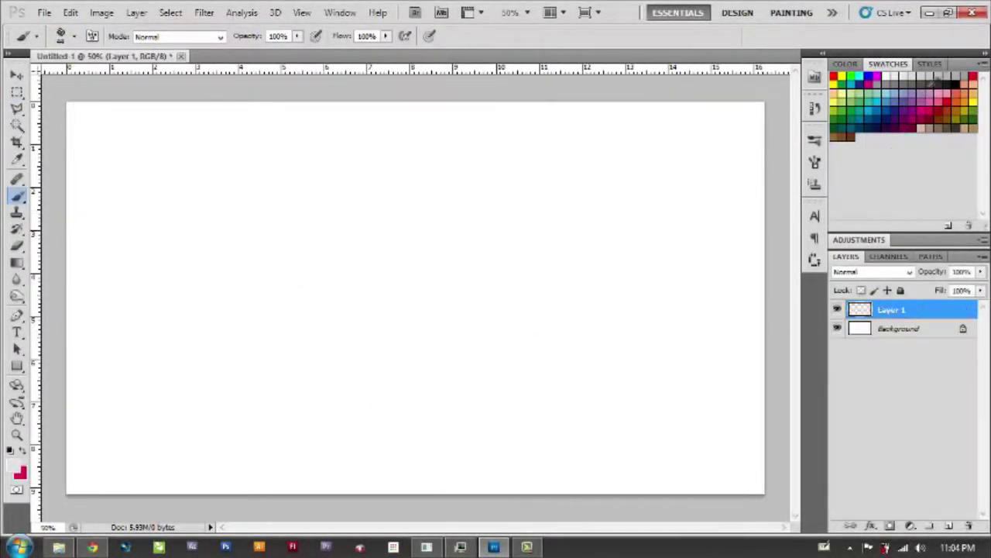
On Layer 1, paint a dark grey ground with darkened streaks around a white opening at left.
left_click_drag(183, 178, 203, 329)
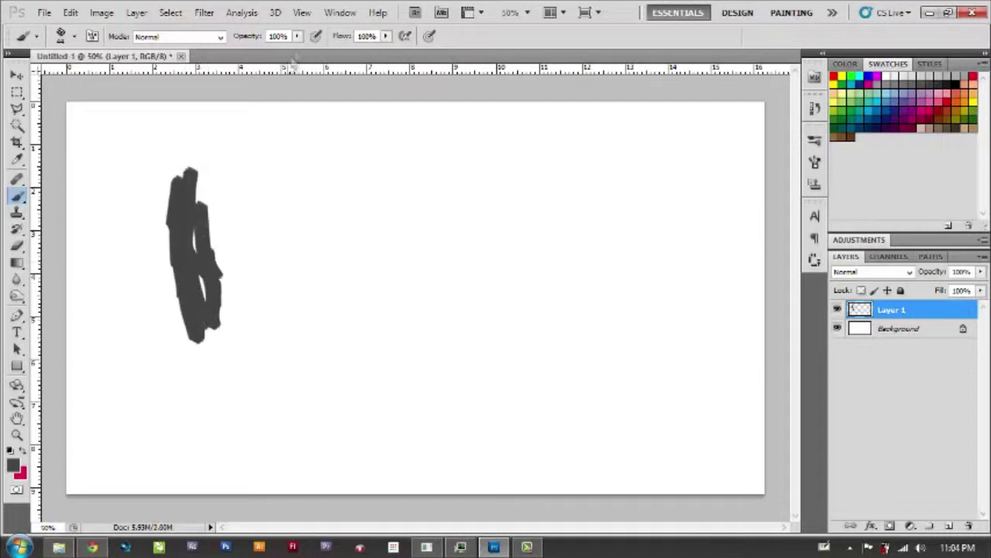
mouse_move(176, 200)
left_mouse_down()
mouse_move(255, 287)
mouse_move(243, 354)
mouse_move(317, 361)
left_mouse_up()
mouse_move(232, 255)
left_mouse_down()
mouse_move(199, 155)
mouse_move(188, 276)
mouse_move(93, 210)
mouse_move(56, 259)
mouse_move(132, 364)
mouse_move(232, 108)
mouse_move(354, 204)
mouse_move(379, 241)
mouse_move(233, 82)
mouse_move(432, 227)
mouse_move(516, 116)
mouse_move(565, 93)
mouse_move(620, 78)
mouse_move(752, 111)
mouse_move(504, 328)
mouse_move(329, 374)
mouse_move(786, 166)
mouse_move(194, 364)
mouse_move(100, 347)
mouse_move(244, 94)
mouse_move(256, 232)
mouse_move(332, 151)
mouse_move(560, 224)
mouse_move(525, 114)
mouse_move(704, 263)
mouse_move(309, 409)
mouse_move(620, 391)
mouse_move(46, 407)
mouse_move(109, 464)
mouse_move(248, 465)
mouse_move(348, 438)
mouse_move(759, 465)
left_mouse_up()
left_click_drag(537, 401, 93, 465)
left_click_drag(460, 94, 457, 174)
left_click_drag(515, 124, 523, 221)
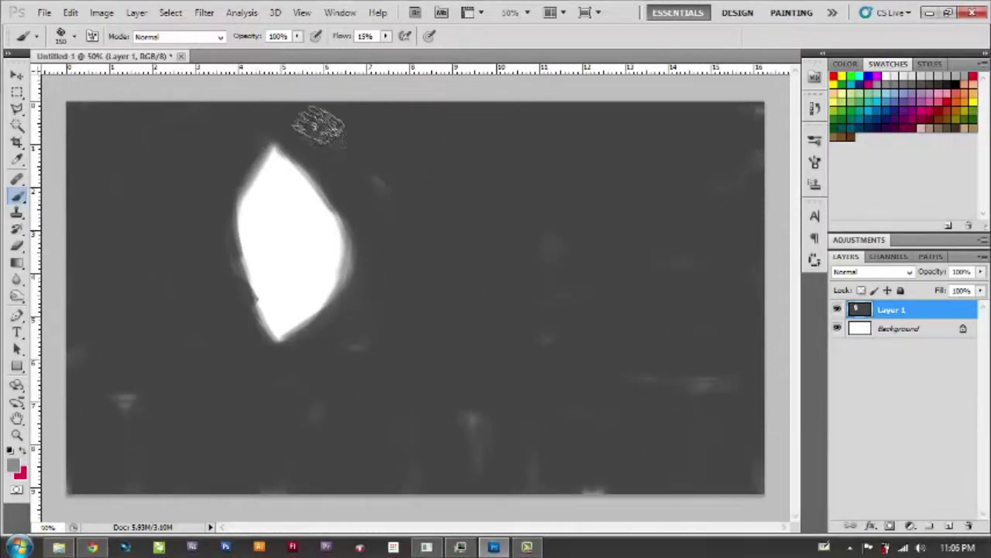
left_click_drag(317, 132, 341, 364)
Paint translucent grey wall arcs right of the opening, extending them further right.
left_click_drag(352, 128, 395, 306)
mouse_move(426, 139)
left_mouse_down()
mouse_move(465, 263)
mouse_move(565, 144)
mouse_move(597, 349)
left_mouse_up()
left_click_drag(643, 155, 682, 325)
mouse_move(434, 109)
left_mouse_down()
mouse_move(698, 210)
mouse_move(736, 371)
left_mouse_up()
mouse_move(573, 294)
left_mouse_down()
mouse_move(446, 310)
mouse_move(372, 349)
left_mouse_up()
Switch to a different bristle brush tip.
right_click(574, 264)
double_click(596, 372)
right_click(606, 203)
key("Return")
Darken the gaps between wall folds and their base, and lay soft strokes along the ground.
left_click_drag(555, 184, 325, 140)
left_click_drag(387, 124, 457, 256)
left_click_drag(403, 155, 370, 268)
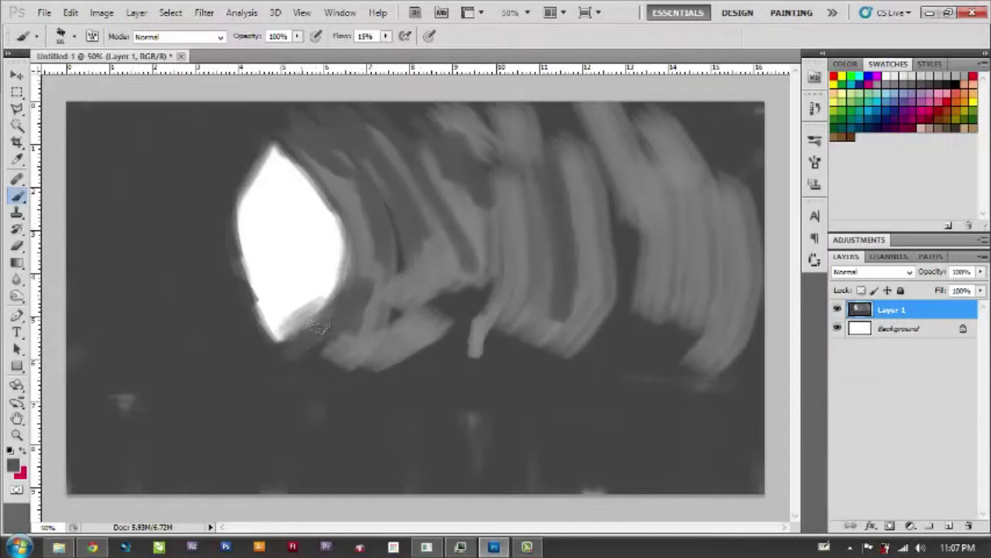
mouse_move(365, 339)
left_mouse_down()
mouse_move(420, 349)
mouse_move(426, 314)
mouse_move(506, 346)
left_mouse_up()
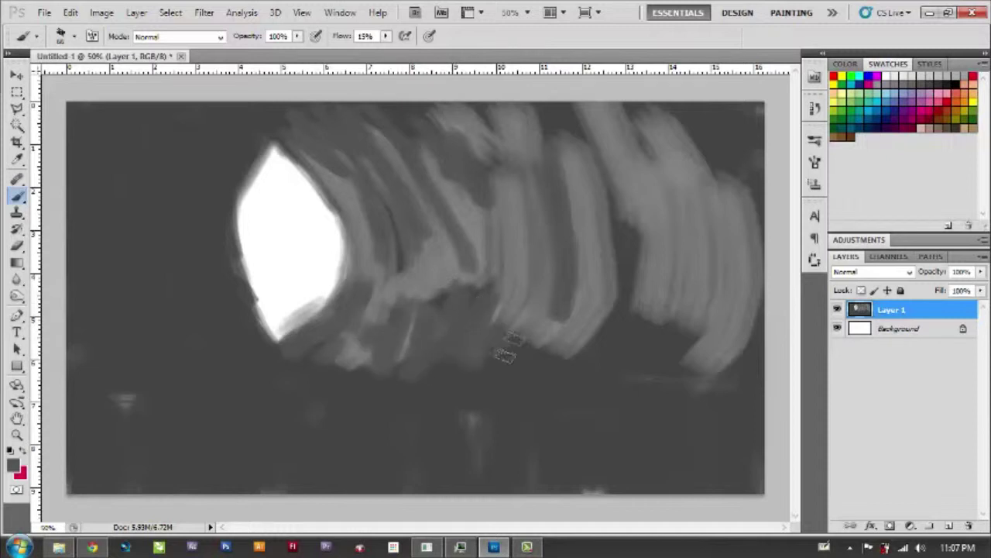
left_click_drag(655, 321, 730, 355)
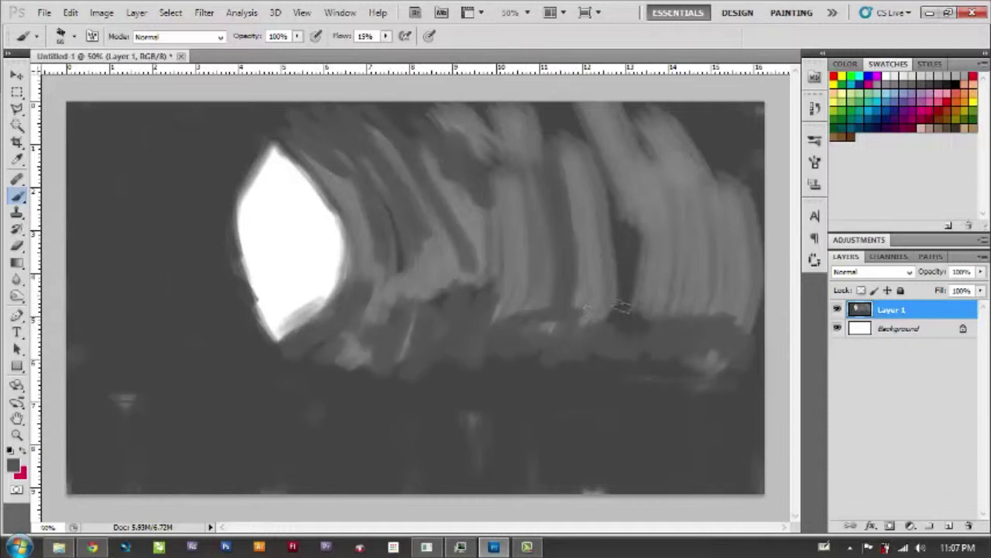
left_click_drag(620, 307, 546, 311)
left_click_drag(354, 367, 518, 352)
scroll(401, 403, "up", 2)
left_click_drag(333, 369, 398, 377)
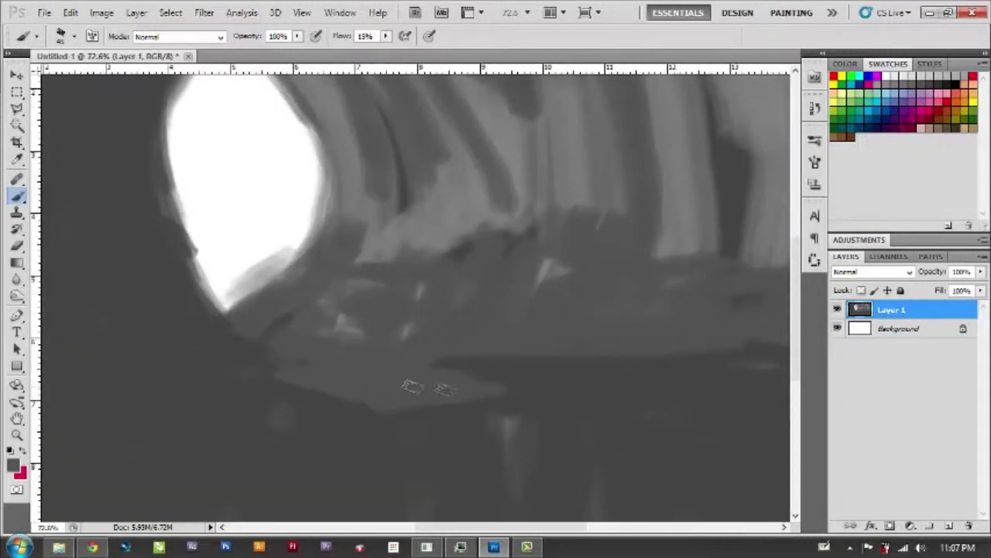
Paint a light horizontal ledge across the cave floor from left to lower right.
left_click_drag(308, 375, 495, 358)
left_click_drag(395, 366, 243, 358)
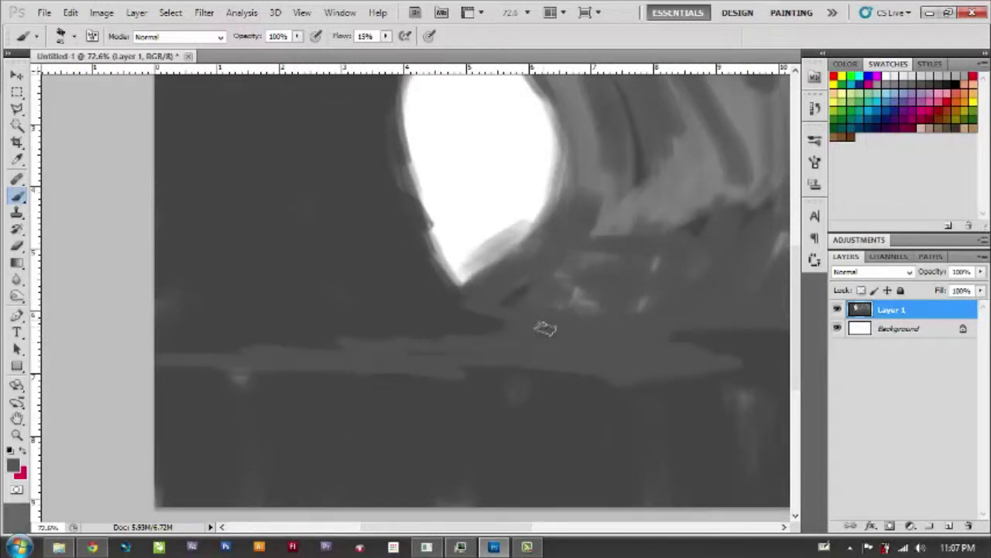
left_click_drag(435, 364, 337, 345)
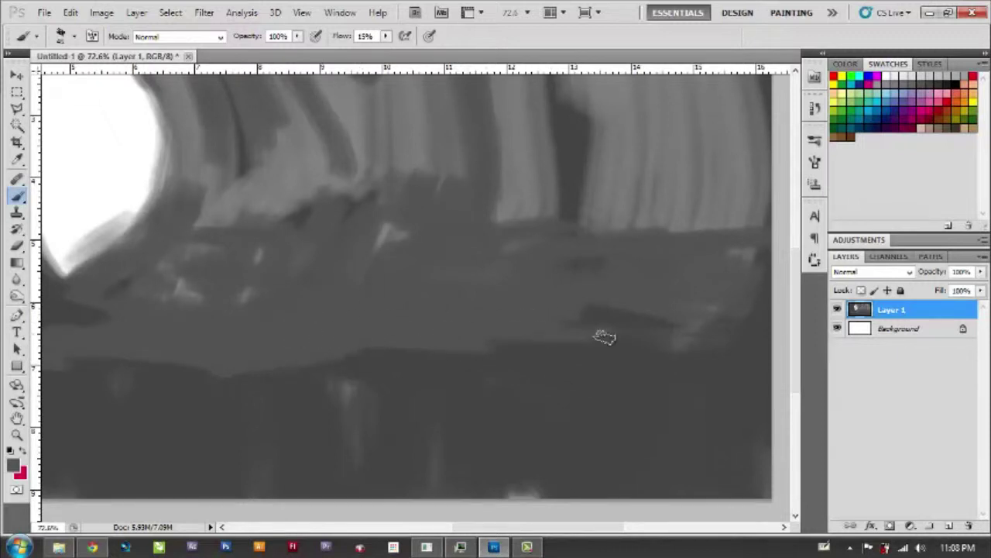
left_click_drag(604, 337, 502, 359)
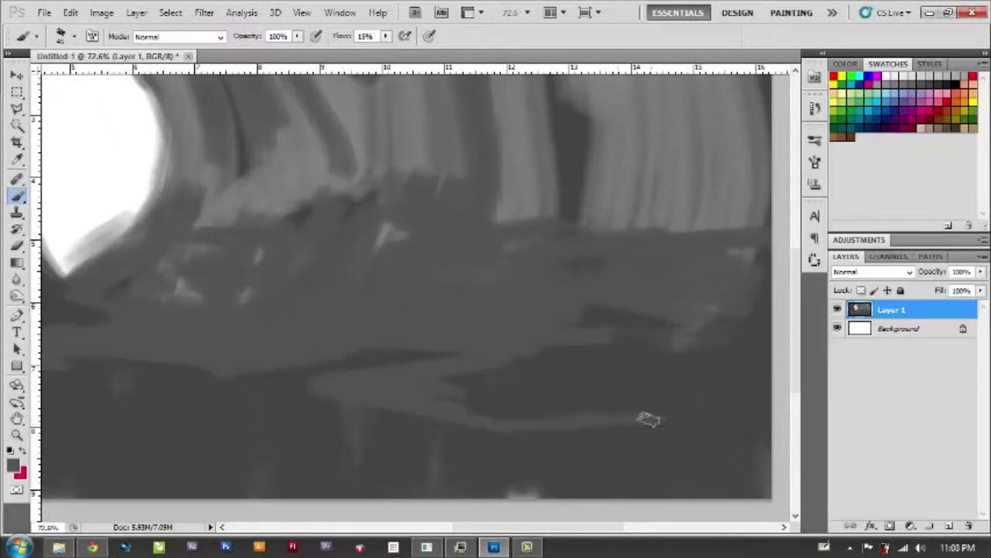
mouse_move(704, 407)
left_mouse_down()
mouse_move(786, 375)
mouse_move(571, 356)
mouse_move(437, 377)
left_mouse_up()
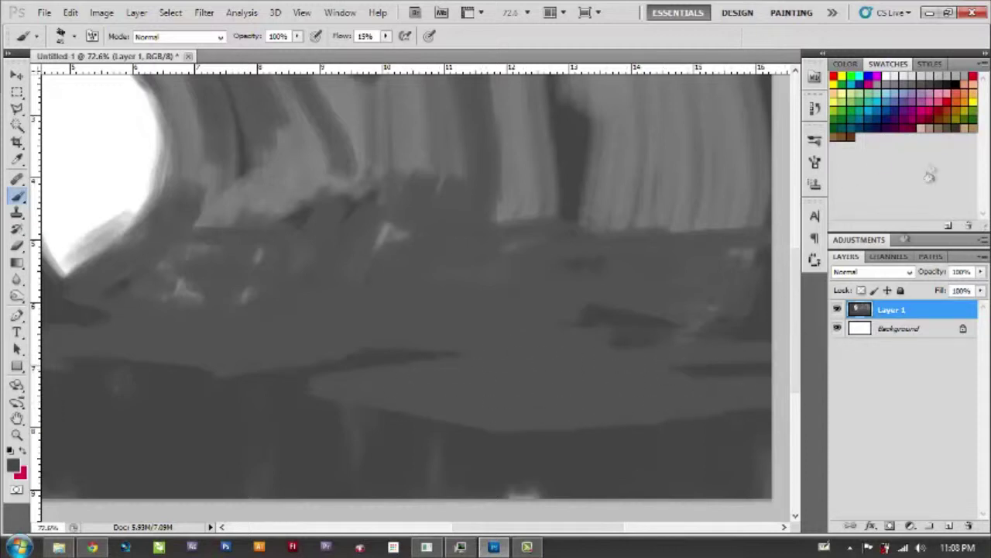
Paint dark vertical blocks under the ledge, undoing extras and adding a dark right-side patch.
left_click_drag(688, 371, 772, 367)
left_click_drag(309, 397, 322, 459)
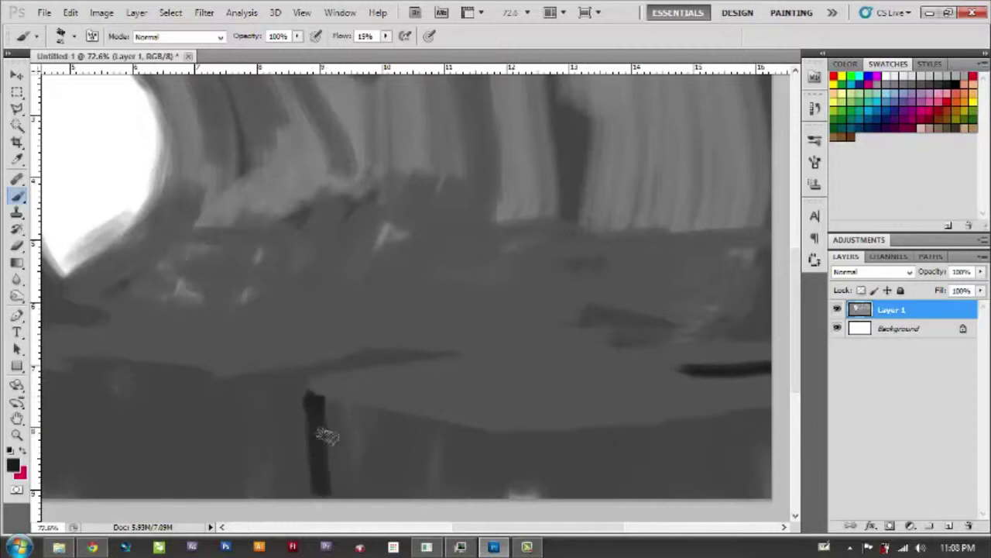
mouse_move(361, 499)
left_mouse_down()
mouse_move(406, 465)
mouse_move(460, 457)
left_mouse_up()
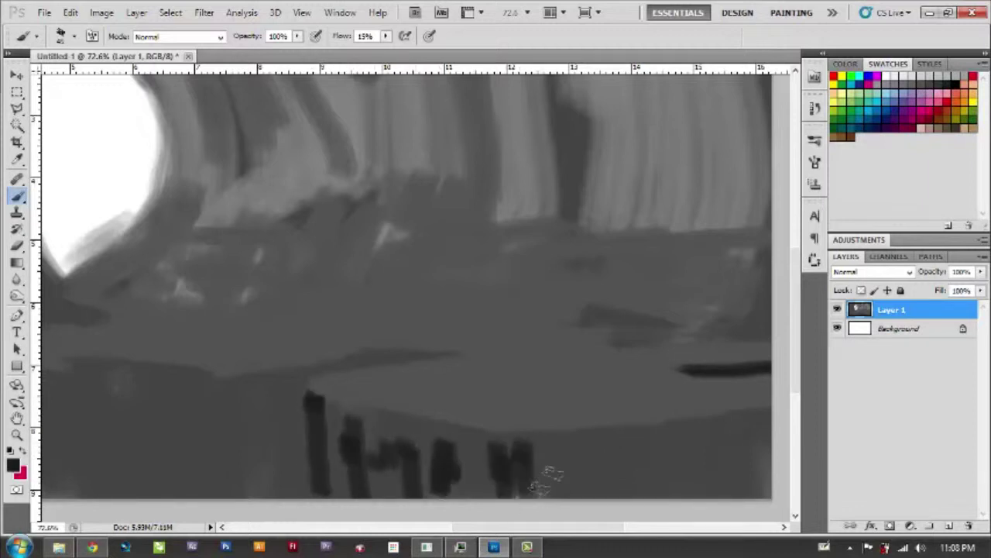
mouse_move(549, 446)
left_mouse_down()
mouse_move(646, 458)
mouse_move(704, 442)
left_mouse_up()
key("ctrl+z")
mouse_move(612, 465)
left_mouse_down()
mouse_move(570, 448)
mouse_move(666, 471)
mouse_move(712, 457)
mouse_move(749, 470)
mouse_move(767, 434)
left_mouse_up()
Add more dark vertical blocks under the middle and left of the ledge, then switch to the Smudge Tool.
left_click_drag(345, 438, 630, 389)
mouse_move(437, 345)
left_mouse_down()
mouse_move(450, 398)
mouse_move(481, 395)
mouse_move(525, 357)
left_mouse_up()
mouse_move(596, 356)
left_mouse_down()
mouse_move(612, 445)
mouse_move(655, 391)
mouse_move(604, 477)
left_mouse_up()
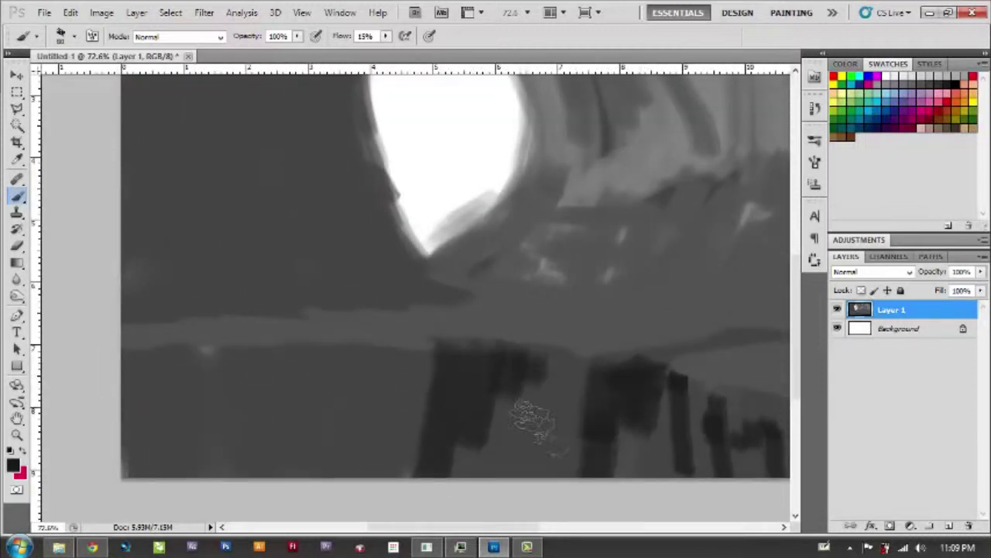
mouse_move(344, 357)
left_mouse_down()
mouse_move(333, 472)
mouse_move(295, 449)
left_mouse_up()
left_click_drag(294, 357, 205, 464)
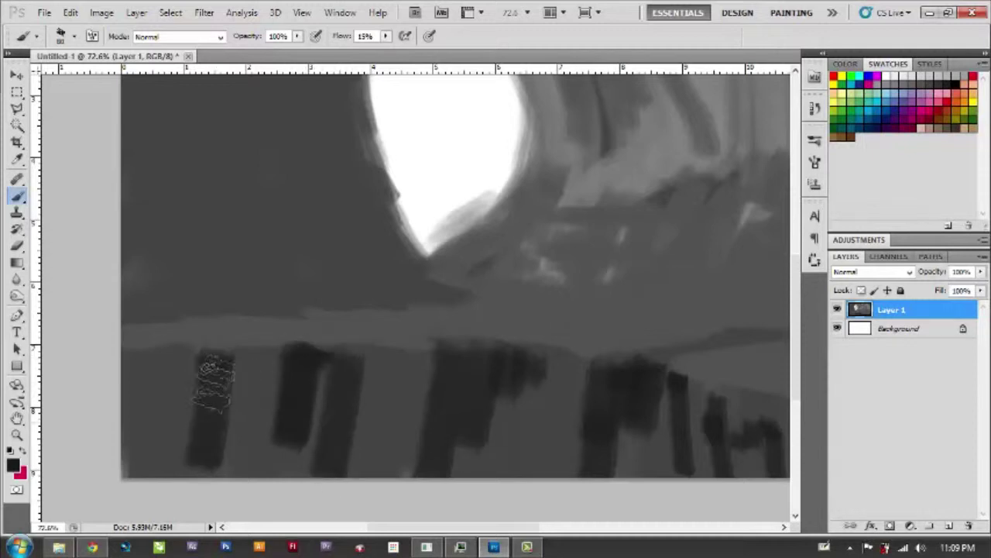
left_click_drag(206, 365, 279, 357)
right_click(17, 279)
left_click(67, 307)
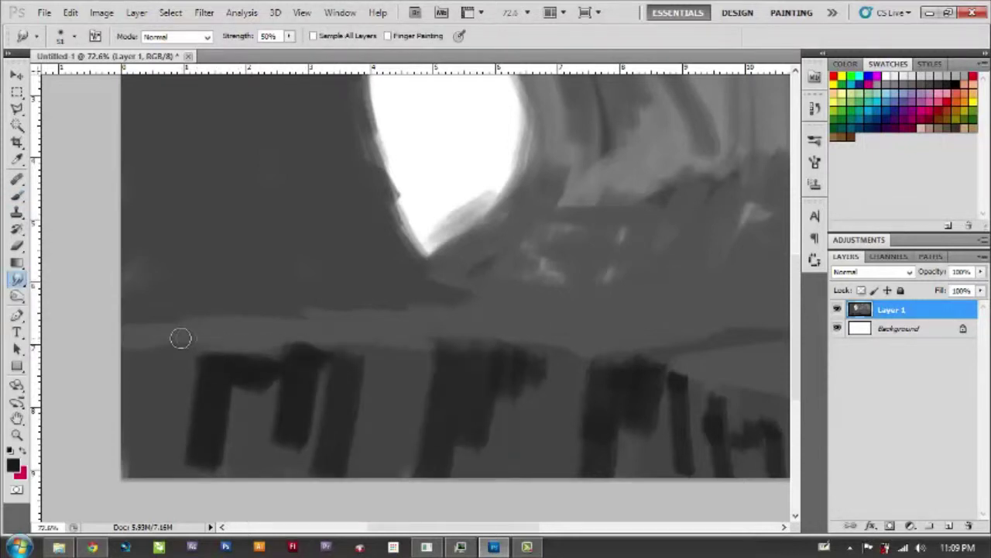
Choose a harder smudge tip and blend the ledge's front edge on the right.
right_click(343, 338)
left_click_drag(473, 379, 523, 379)
key("Return")
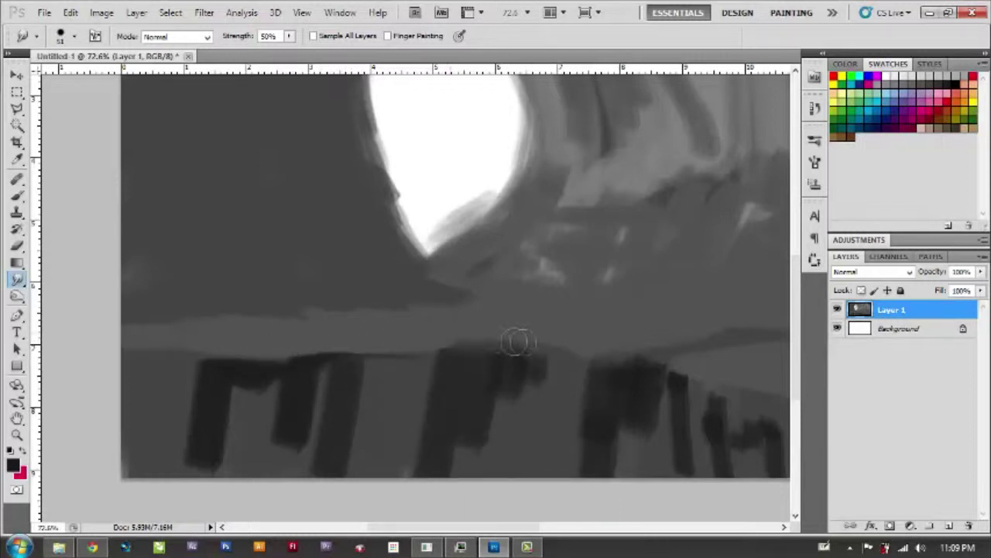
scroll(551, 345, "right", 2)
scroll(522, 354, "right", 3)
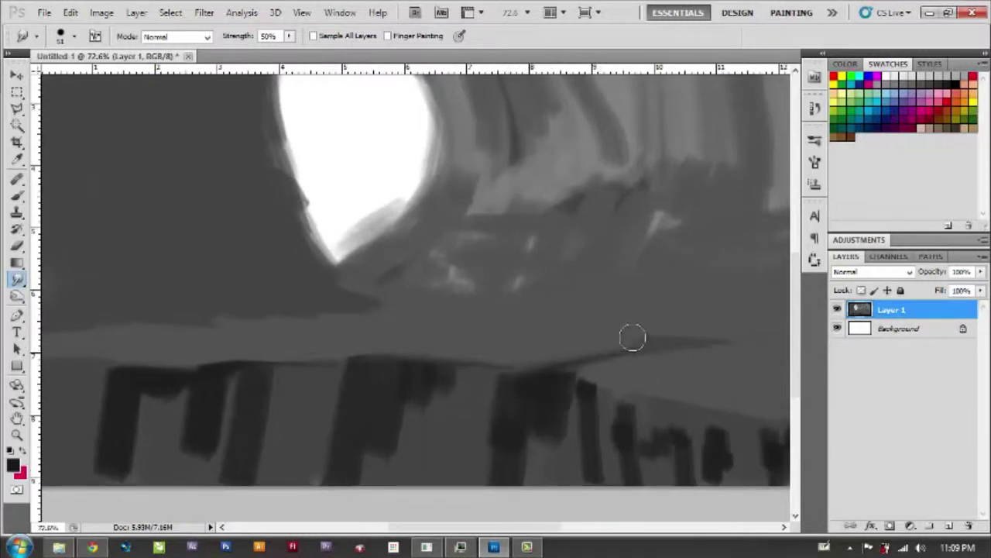
scroll(734, 331, "right", 4)
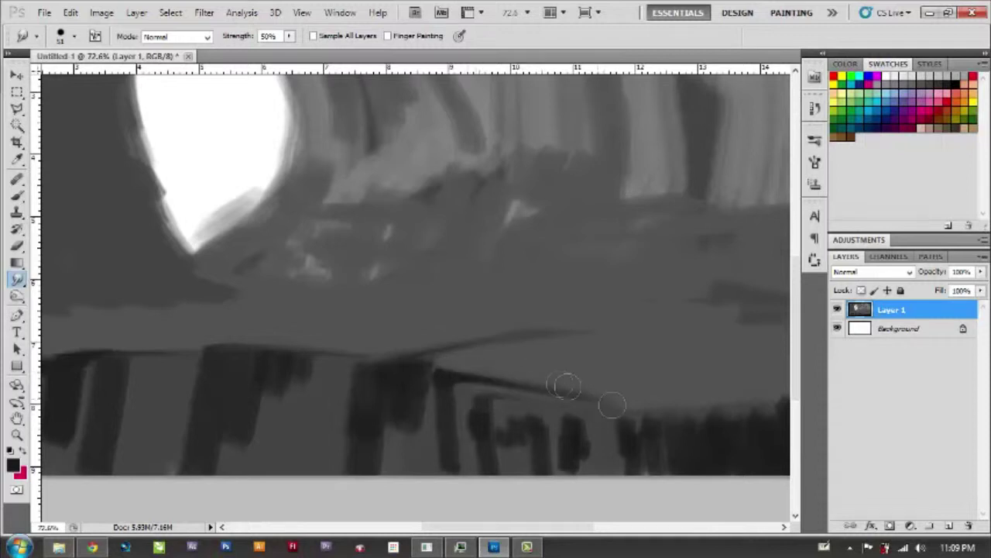
left_click_drag(651, 395, 488, 385)
left_click_drag(694, 398, 472, 399)
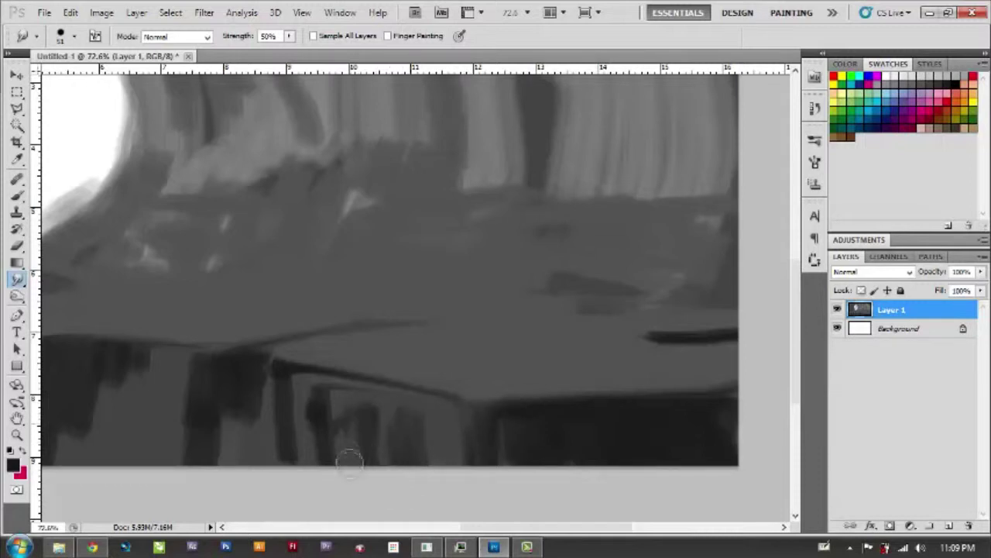
With a larger smudge brush, blend the dark blocks under the left part of the ledge.
left_click_drag(257, 435, 211, 373)
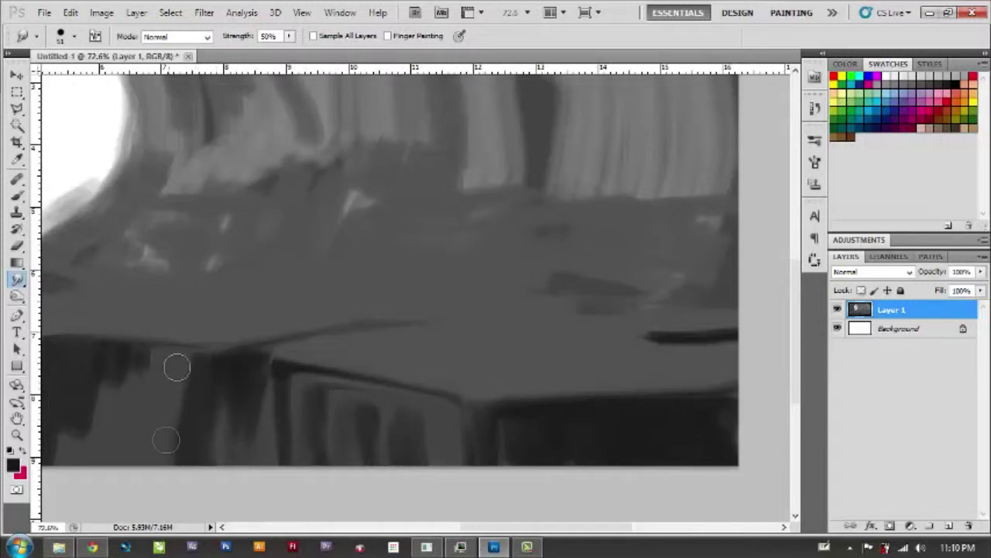
left_click_drag(100, 376, 325, 363)
right_click(359, 348)
double_click(529, 473)
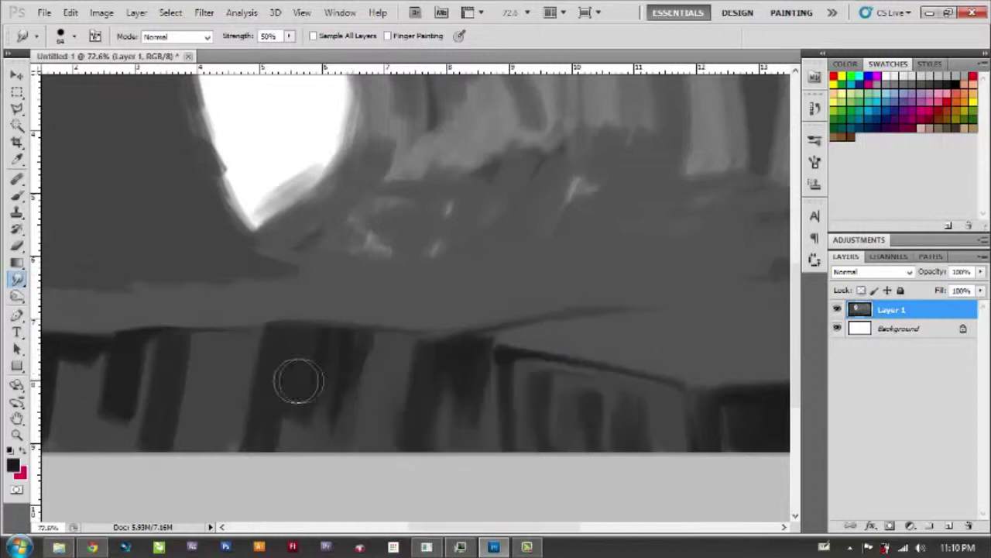
mouse_move(271, 468)
left_mouse_down()
mouse_move(294, 344)
mouse_move(287, 420)
left_mouse_up()
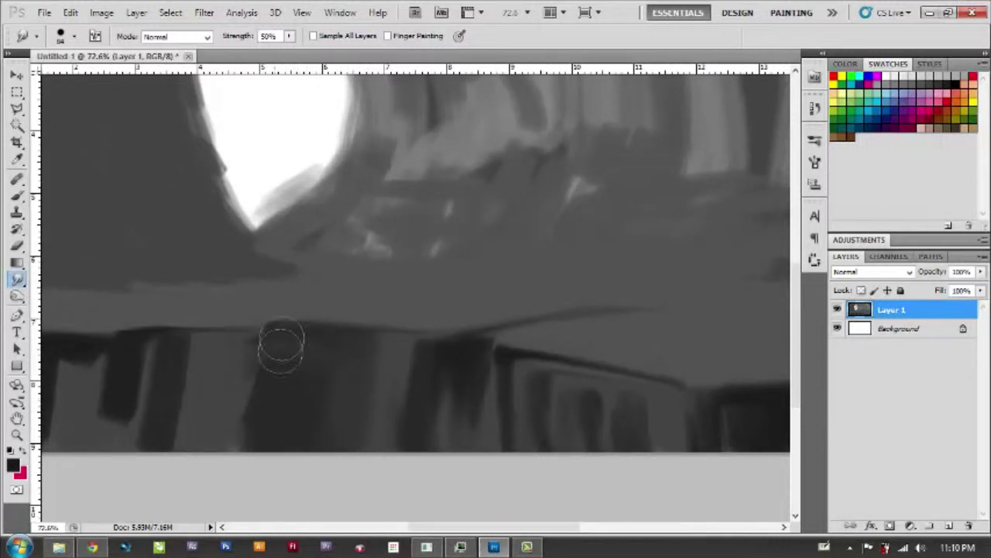
mouse_move(200, 398)
left_mouse_down()
mouse_move(127, 354)
mouse_move(89, 441)
left_mouse_up()
left_click_drag(205, 433, 343, 372)
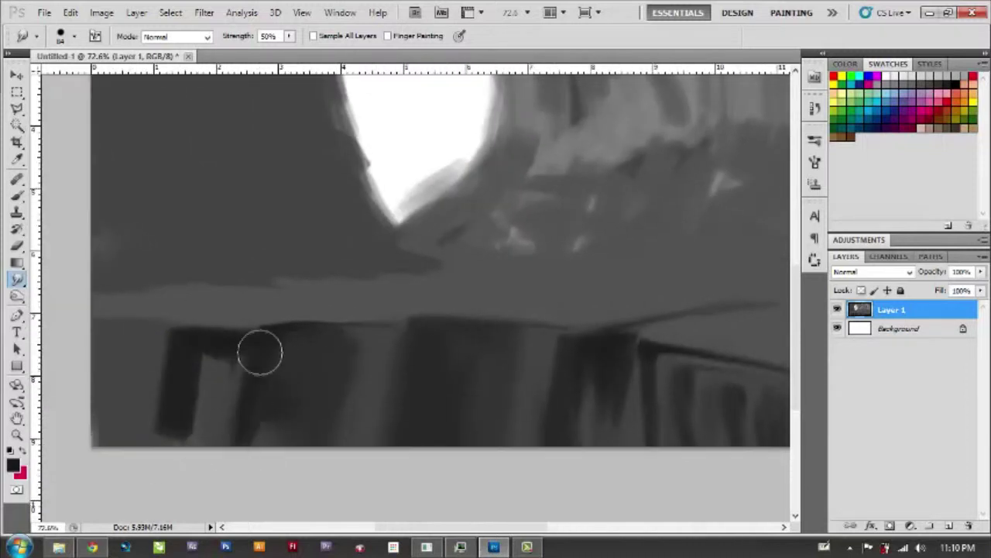
mouse_move(230, 365)
left_mouse_down()
mouse_move(173, 414)
mouse_move(101, 325)
mouse_move(225, 381)
left_mouse_up()
left_click_drag(150, 375, 138, 383)
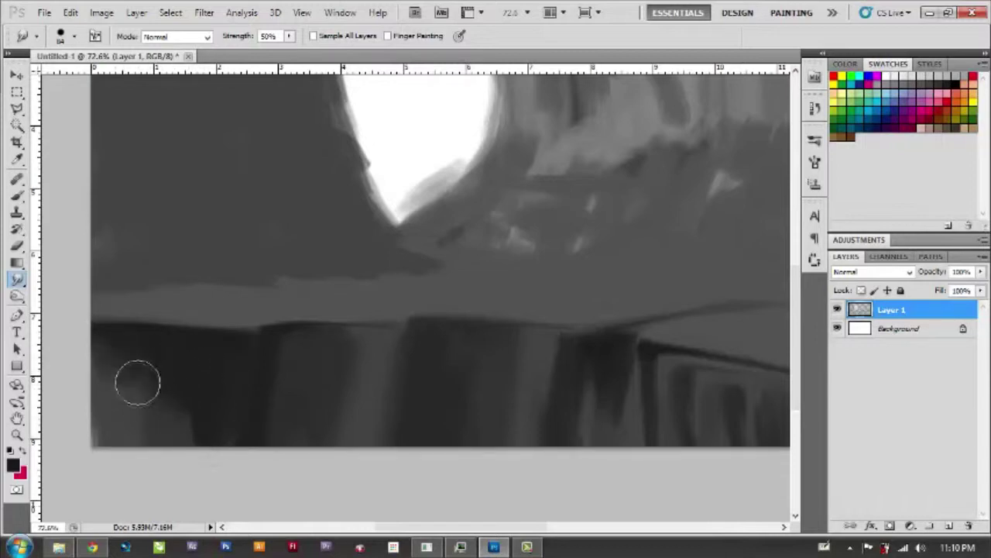
Blend the wall streaks on the right side into soft folds.
scroll(476, 376, "right", 3)
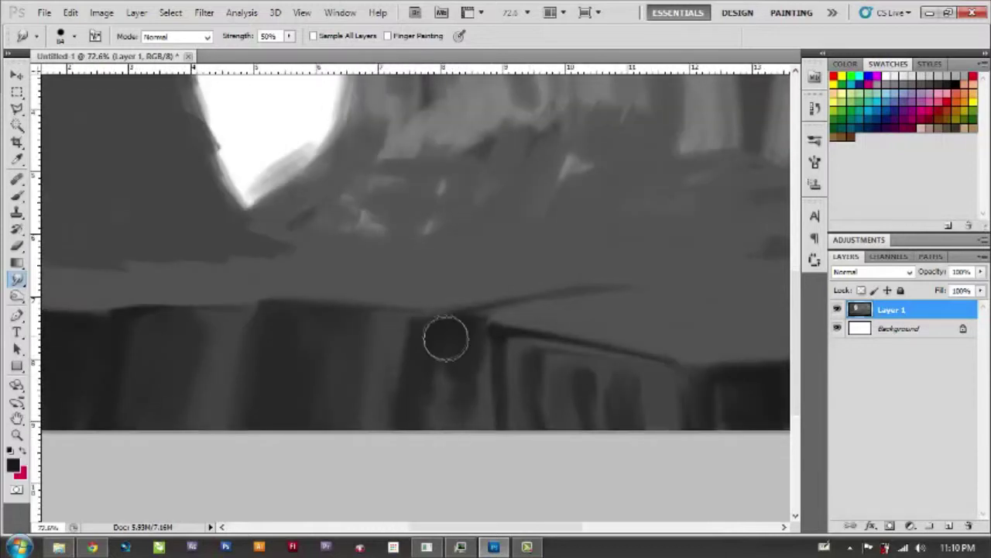
scroll(465, 310, "up", 1)
scroll(478, 321, "right", 5)
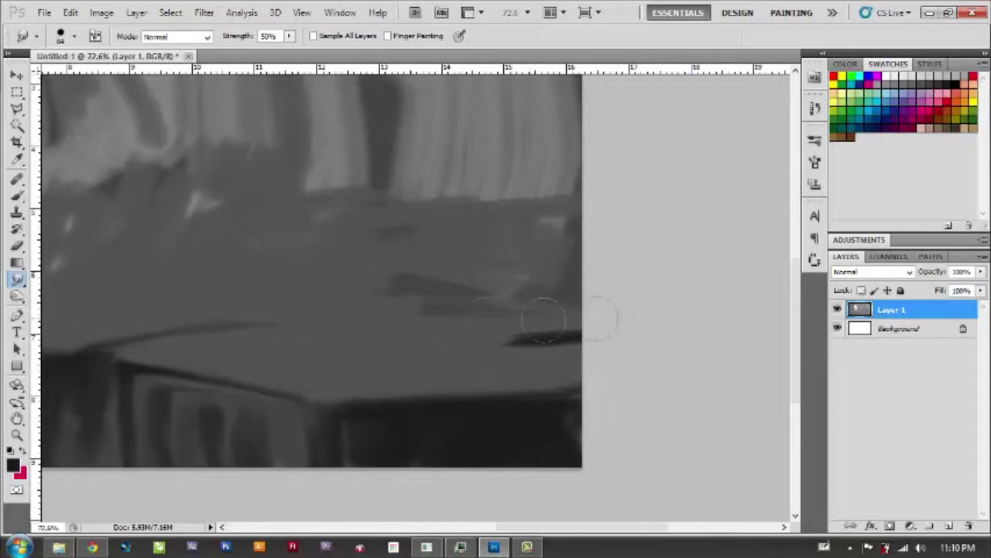
scroll(458, 385, "up", 1)
scroll(457, 385, "left", 4)
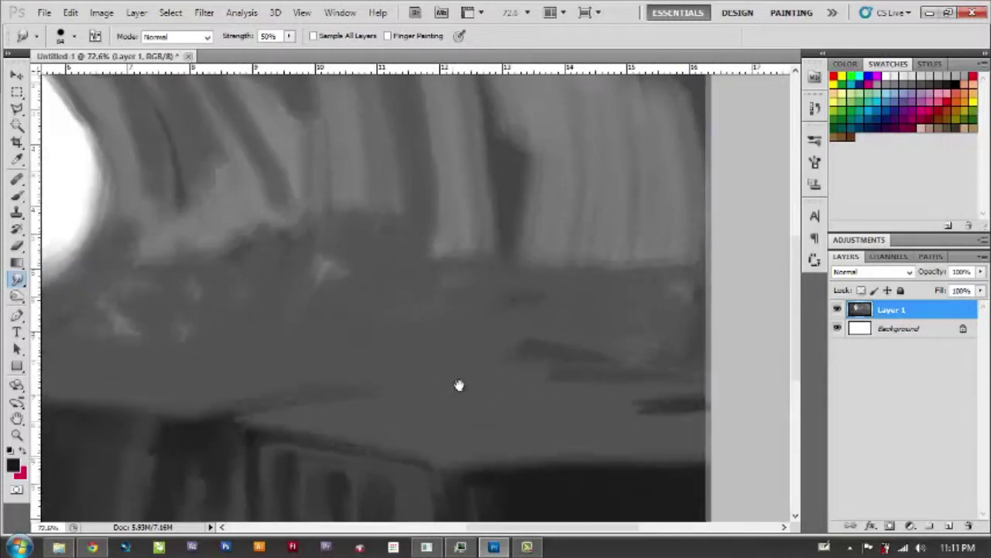
scroll(464, 337, "right", 3)
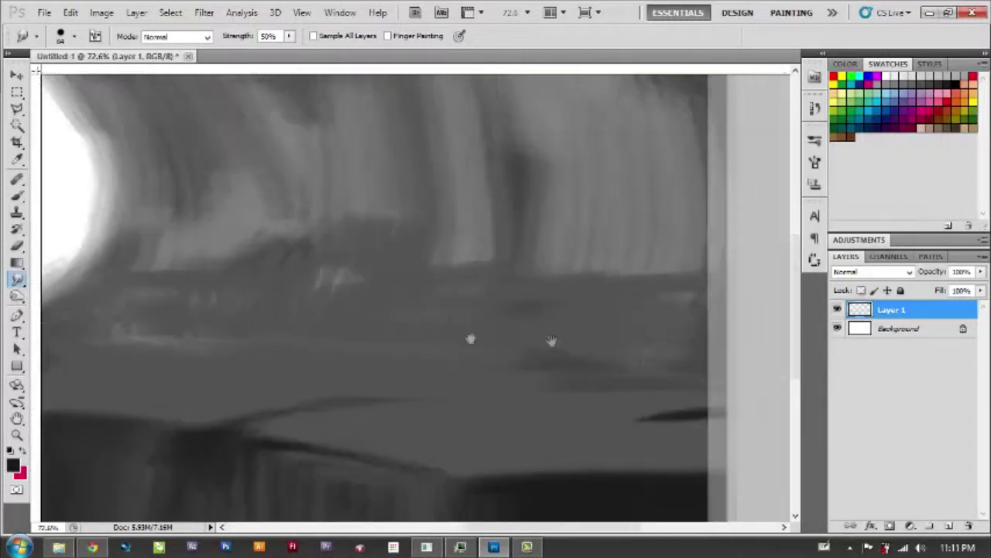
scroll(496, 333, "left", 3)
scroll(511, 372, "up", 3)
left_click_drag(542, 352, 682, 403)
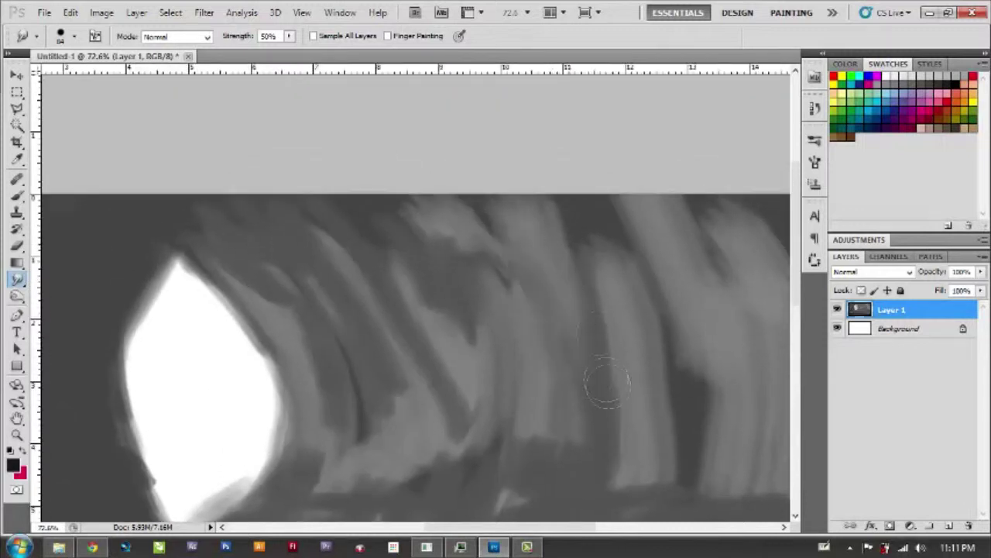
Smudge the wall streaks above the ledge and the white opening's lower and left edges.
scroll(653, 385, "down", 3)
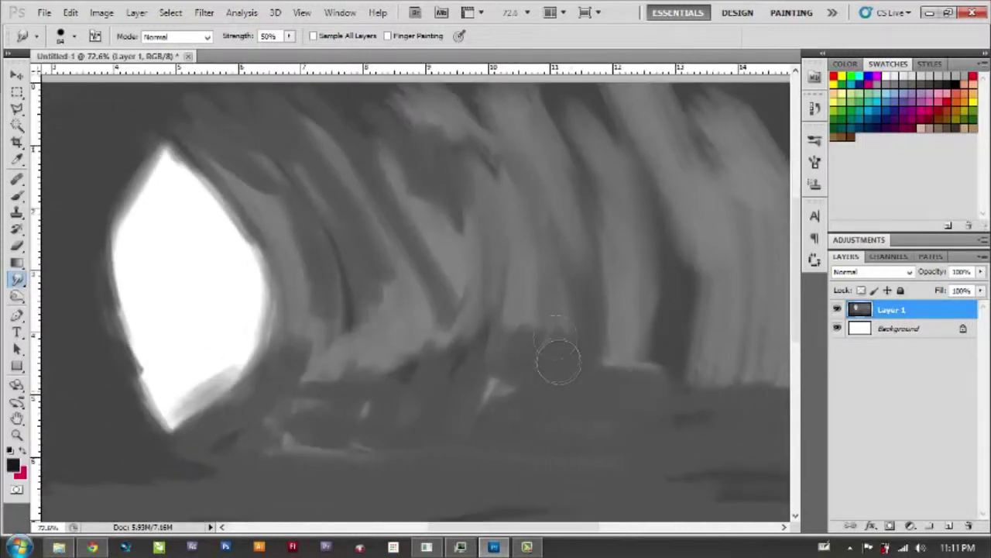
left_click_drag(509, 318, 457, 388)
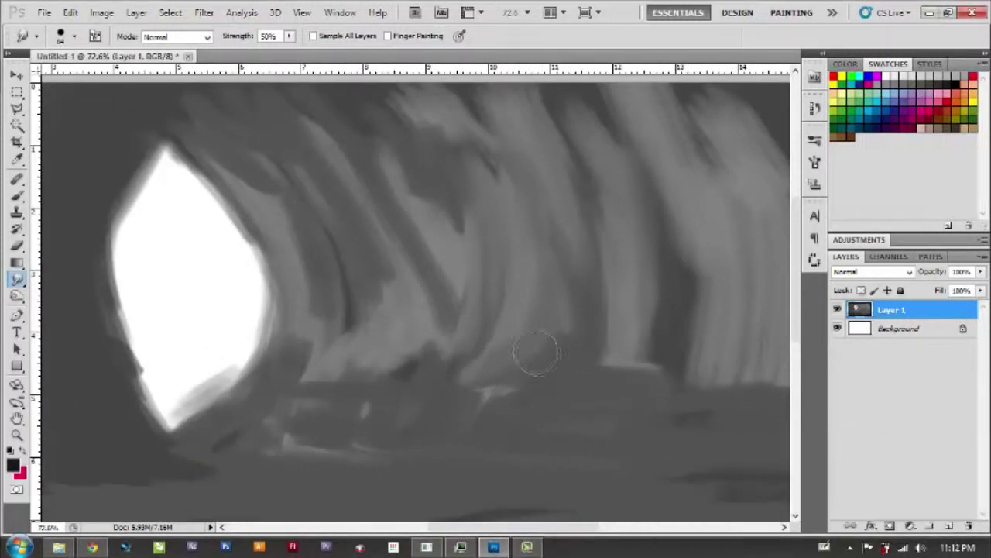
mouse_move(323, 389)
left_mouse_down()
mouse_move(230, 348)
mouse_move(177, 405)
mouse_move(236, 350)
mouse_move(243, 266)
mouse_move(175, 177)
mouse_move(132, 232)
mouse_move(137, 299)
mouse_move(166, 398)
mouse_move(313, 370)
left_mouse_up()
mouse_move(240, 380)
left_mouse_down()
mouse_move(206, 281)
mouse_move(250, 239)
mouse_move(279, 275)
mouse_move(222, 283)
left_mouse_up()
Resize the smudge brush and pull the tops of the wall folds upward into spikes.
right_click(179, 344)
key("Return")
left_click_drag(226, 120, 264, 213)
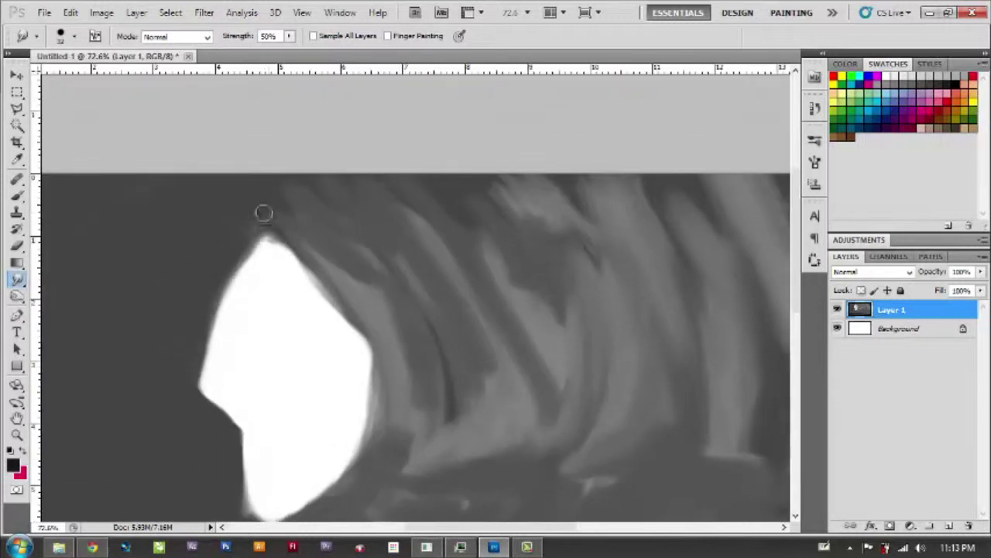
right_click(322, 192)
key("Return")
left_click_drag(434, 268, 445, 179)
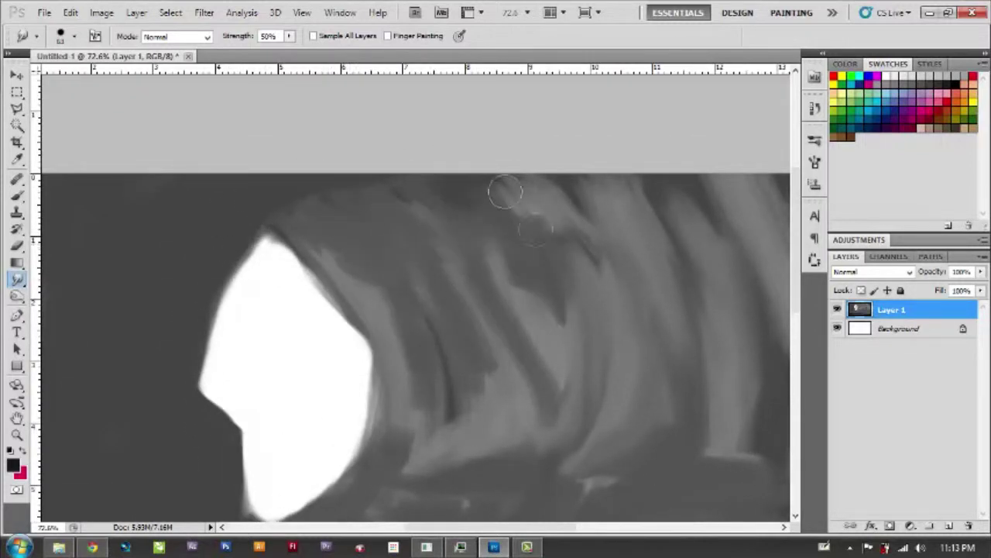
left_click_drag(542, 232, 577, 183)
left_click_drag(682, 264, 713, 183)
left_click_drag(565, 205, 552, 178)
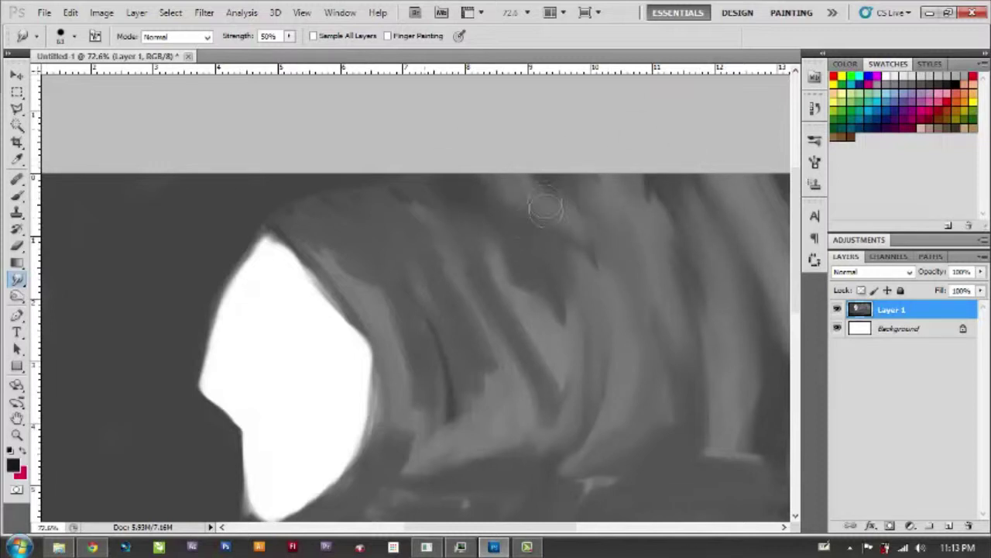
left_click_drag(540, 248, 568, 341)
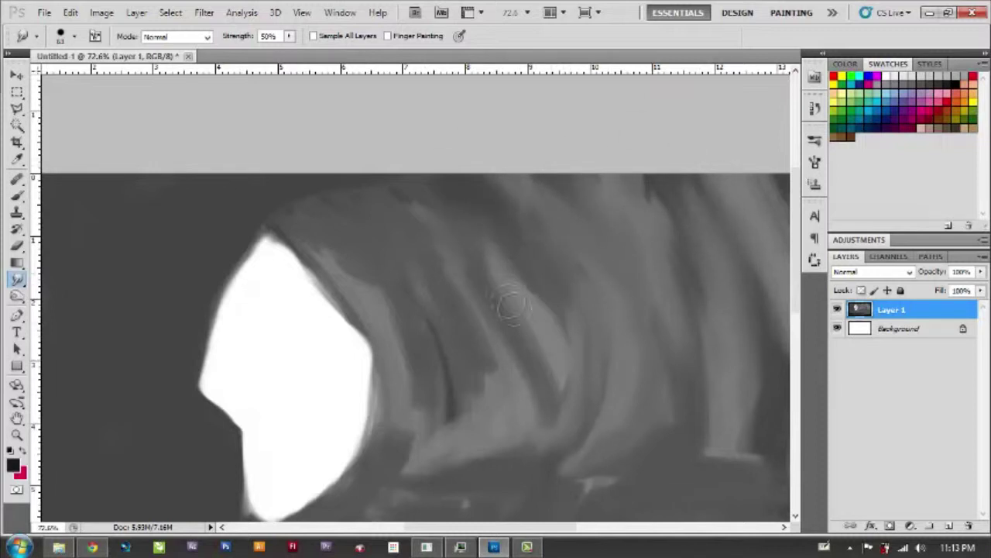
Pull more streaks up at the fold tops and soften the wall and opening's lower edge.
scroll(512, 305, "up", 2)
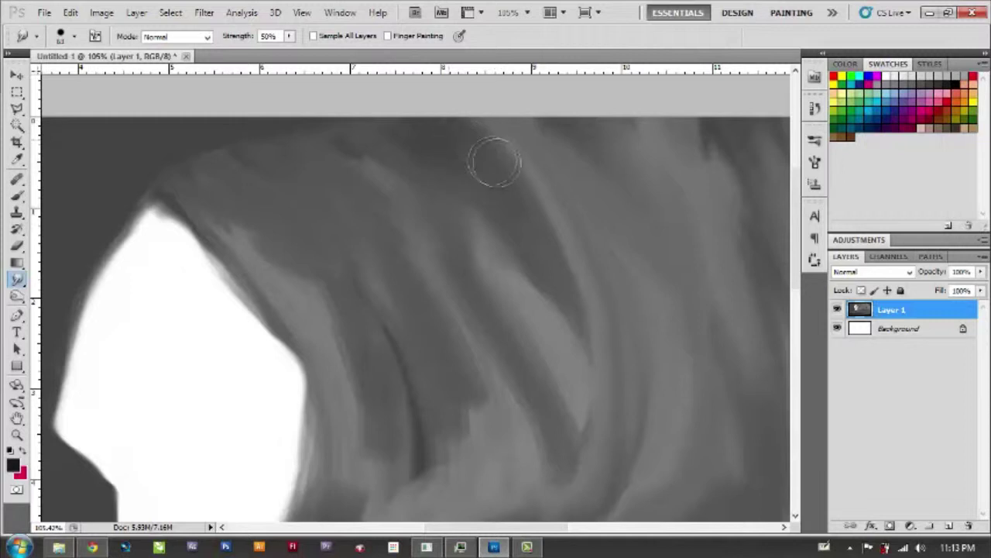
left_click_drag(494, 163, 549, 100)
left_click_drag(522, 133, 566, 124)
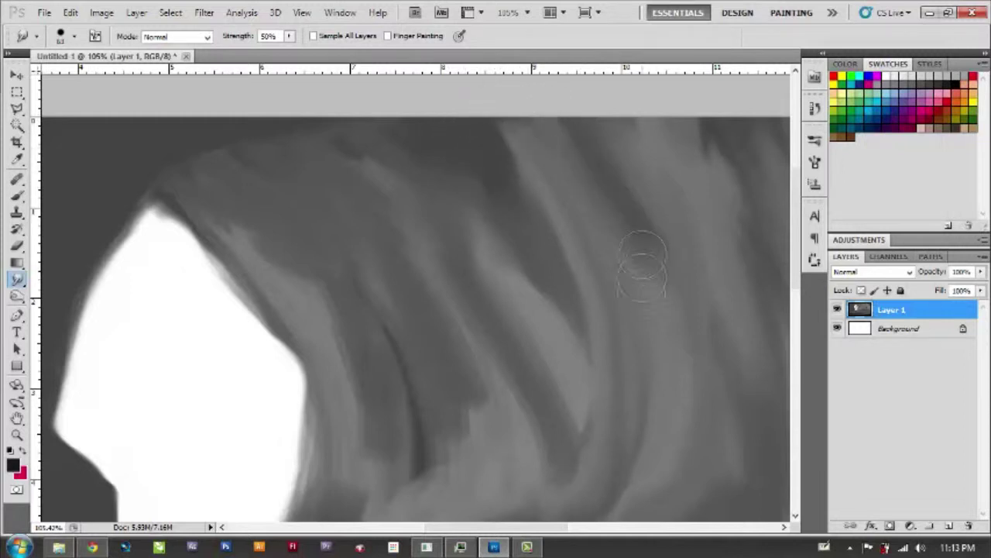
mouse_move(403, 362)
left_mouse_down()
mouse_move(465, 454)
mouse_move(463, 416)
left_mouse_up()
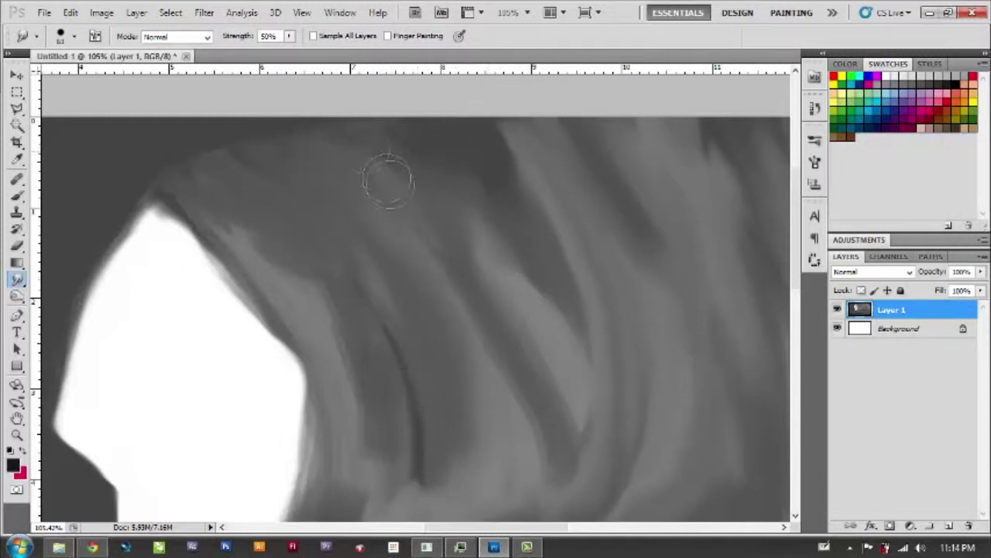
scroll(495, 393, "down", 2)
mouse_move(369, 245)
left_mouse_down()
mouse_move(380, 395)
mouse_move(332, 458)
mouse_move(318, 339)
mouse_move(306, 387)
left_mouse_up()
scroll(305, 372, "down", 3)
mouse_move(299, 303)
left_mouse_down()
mouse_move(259, 370)
mouse_move(210, 383)
left_mouse_up()
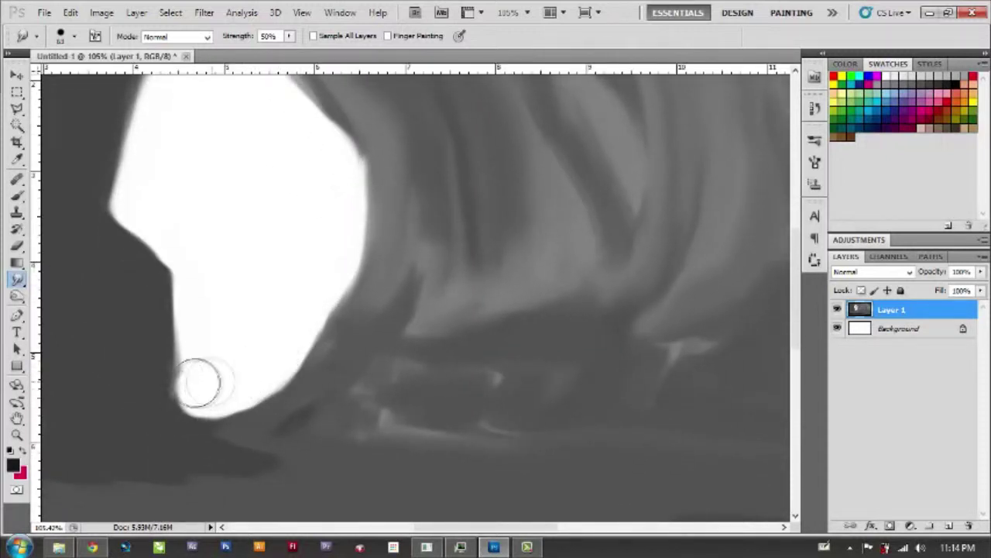
scroll(233, 325, "right", 2)
Set a smaller smudge brush size and pan to the painting's right side.
right_click(271, 259)
left_click(123, 384)
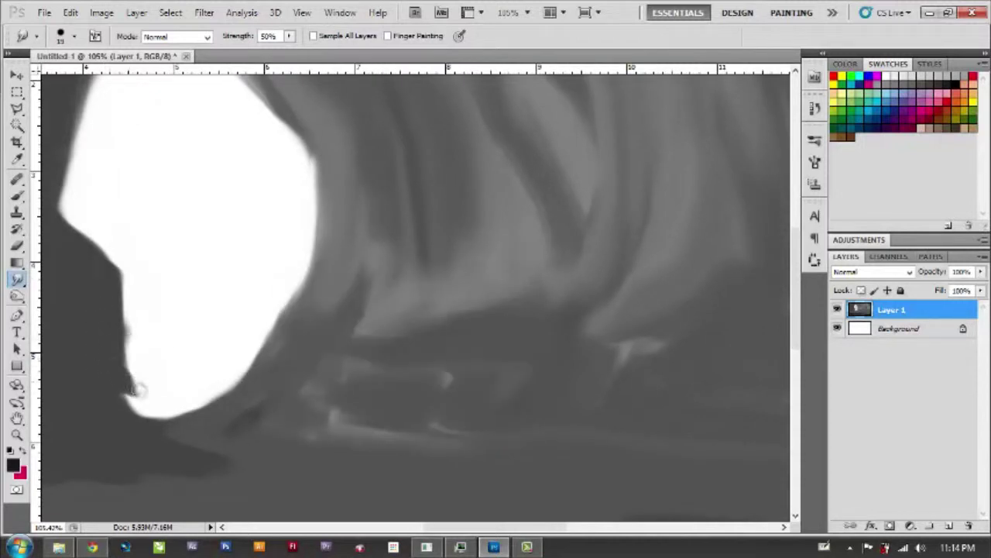
right_click(428, 312)
left_click(263, 333)
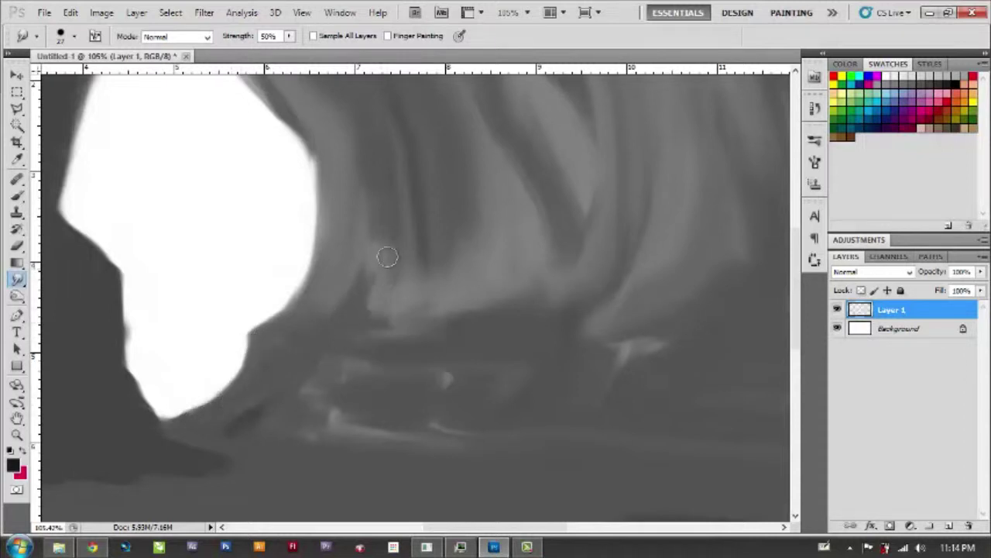
left_click_drag(408, 285, 401, 329)
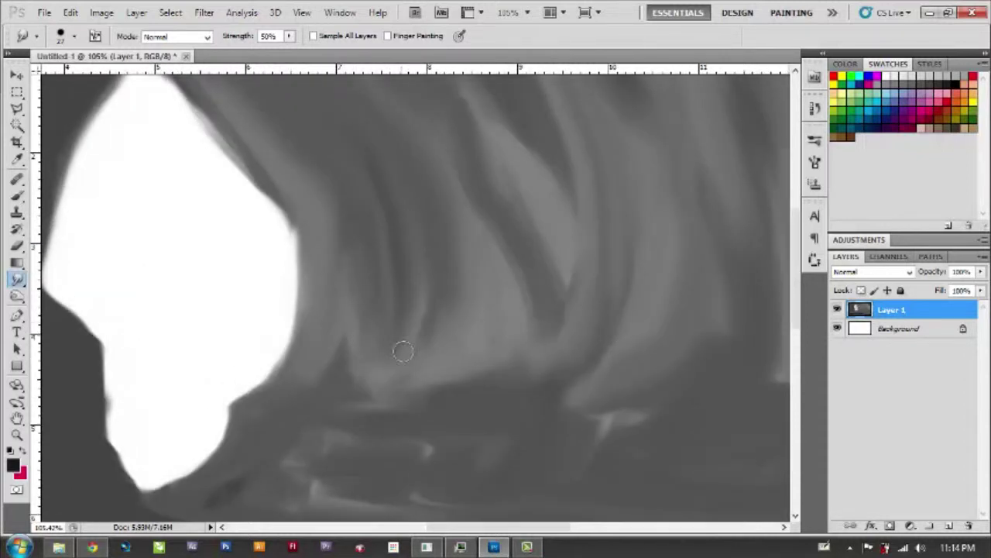
left_click_drag(432, 277, 358, 259)
left_click_drag(542, 264, 178, 263)
right_click(476, 344)
With a larger smudge brush, drag dark tones down the right-hand wall folds.
key("Return")
left_click_drag(556, 107, 565, 271)
left_click_drag(589, 132, 612, 310)
mouse_move(558, 139)
left_mouse_down()
mouse_move(531, 100)
mouse_move(481, 380)
left_mouse_up()
mouse_move(571, 263)
left_mouse_down()
mouse_move(553, 350)
mouse_move(642, 214)
mouse_move(618, 155)
left_mouse_up()
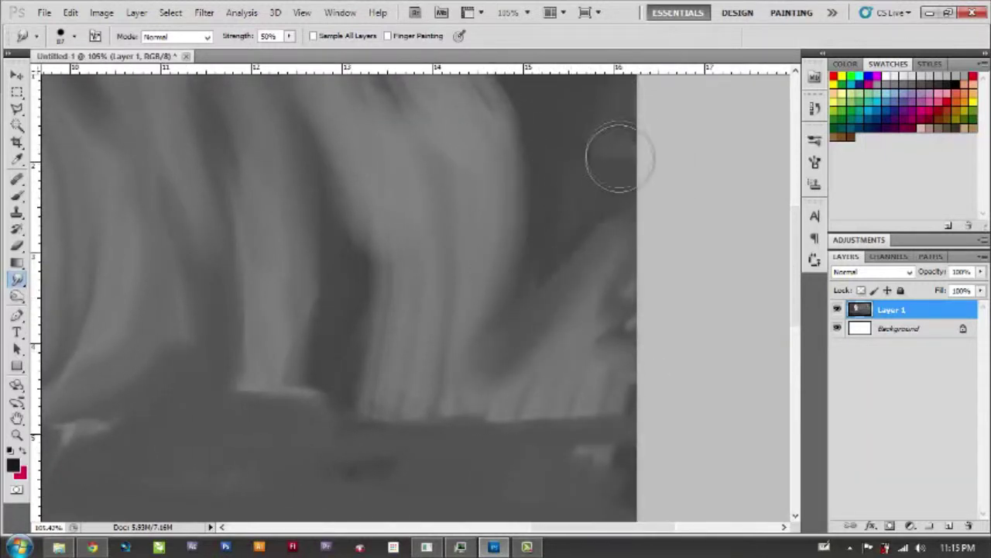
mouse_move(639, 220)
left_mouse_down()
mouse_move(420, 199)
mouse_move(421, 173)
mouse_move(395, 133)
mouse_move(449, 306)
mouse_move(443, 358)
mouse_move(509, 221)
mouse_move(524, 244)
mouse_move(509, 116)
mouse_move(430, 101)
mouse_move(383, 374)
mouse_move(397, 421)
mouse_move(442, 442)
mouse_move(420, 372)
mouse_move(556, 416)
left_mouse_up()
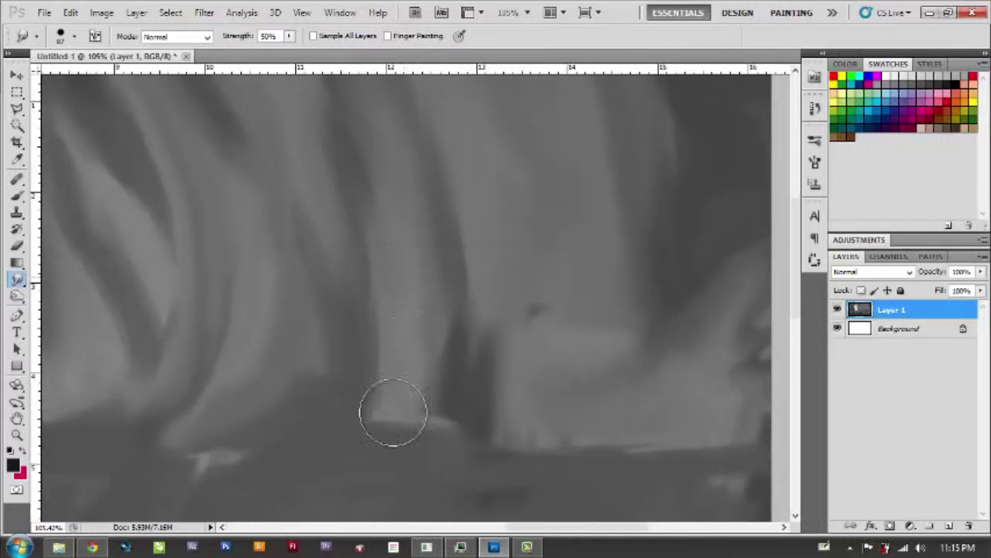
mouse_move(389, 410)
left_mouse_down()
mouse_move(363, 390)
mouse_move(354, 449)
mouse_move(444, 349)
mouse_move(436, 291)
left_mouse_up()
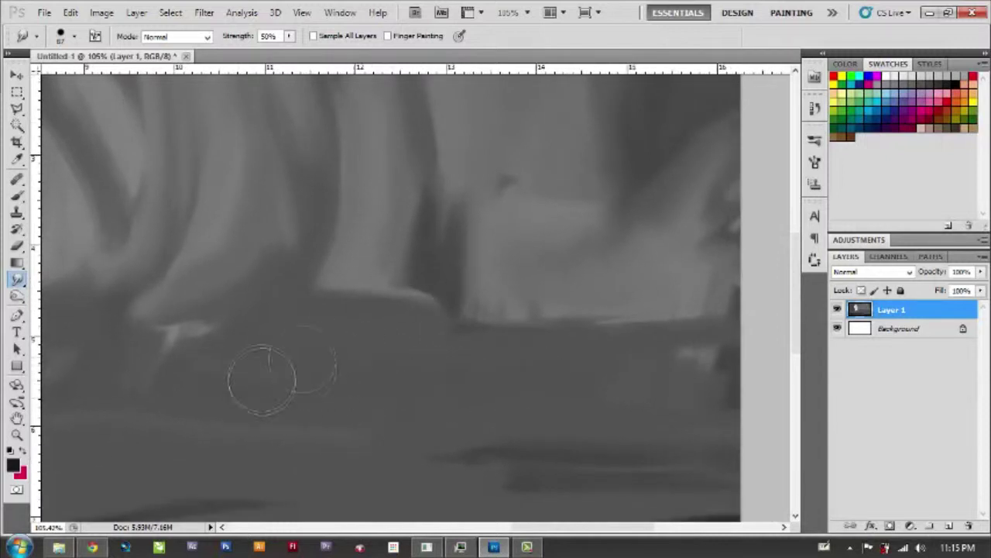
Smear a lighter band across the dark floor and smooth away its dark streaks.
left_click_drag(205, 373, 571, 374)
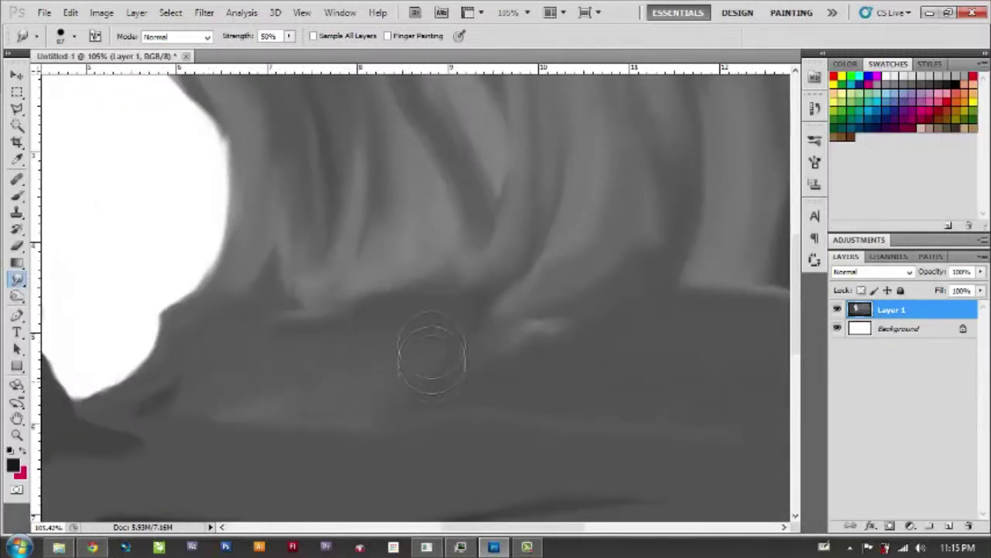
left_click_drag(251, 383, 409, 405)
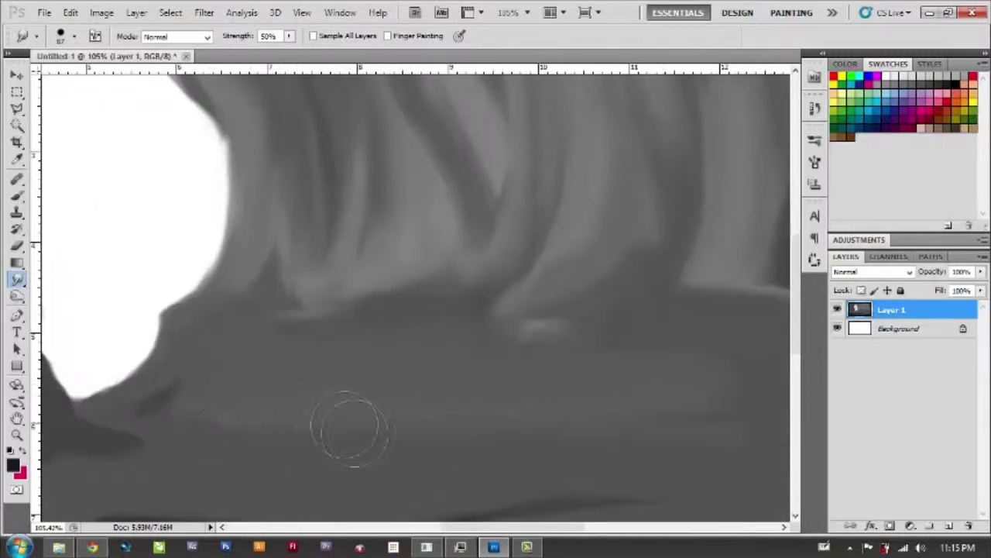
scroll(356, 412, "right", 3)
scroll(574, 420, "right", 5)
mouse_move(657, 419)
left_mouse_down()
mouse_move(715, 416)
mouse_move(383, 336)
mouse_move(130, 328)
left_mouse_up()
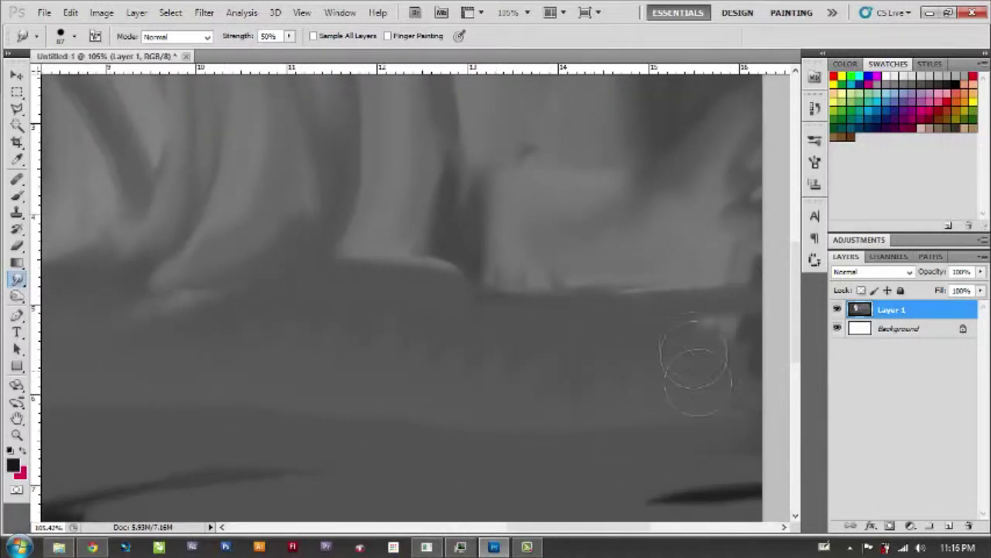
Blend the light areas along the far-right wall edge into the dark canvas edge.
left_click_drag(642, 320, 622, 394)
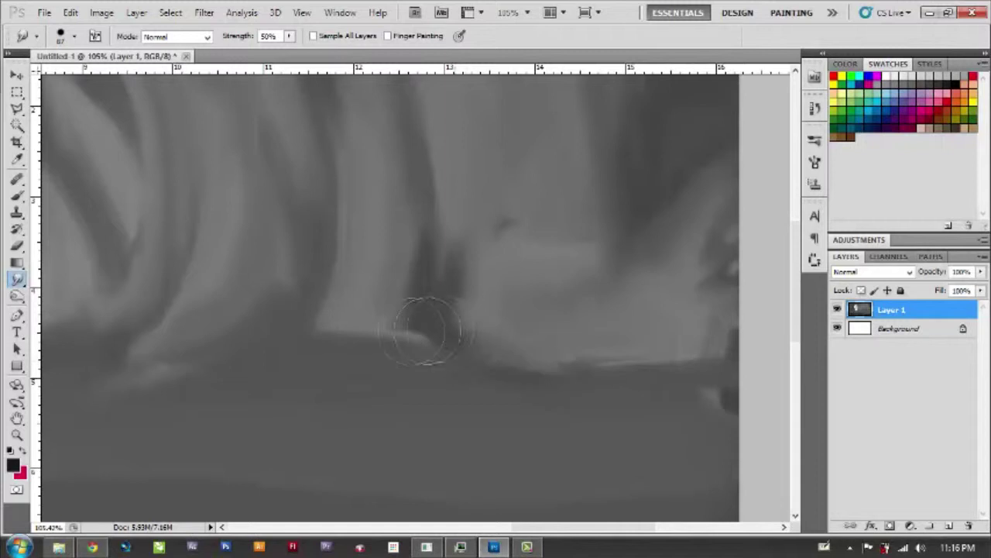
scroll(409, 158, "up", 3)
scroll(434, 194, "up", 3)
scroll(456, 228, "left", 1)
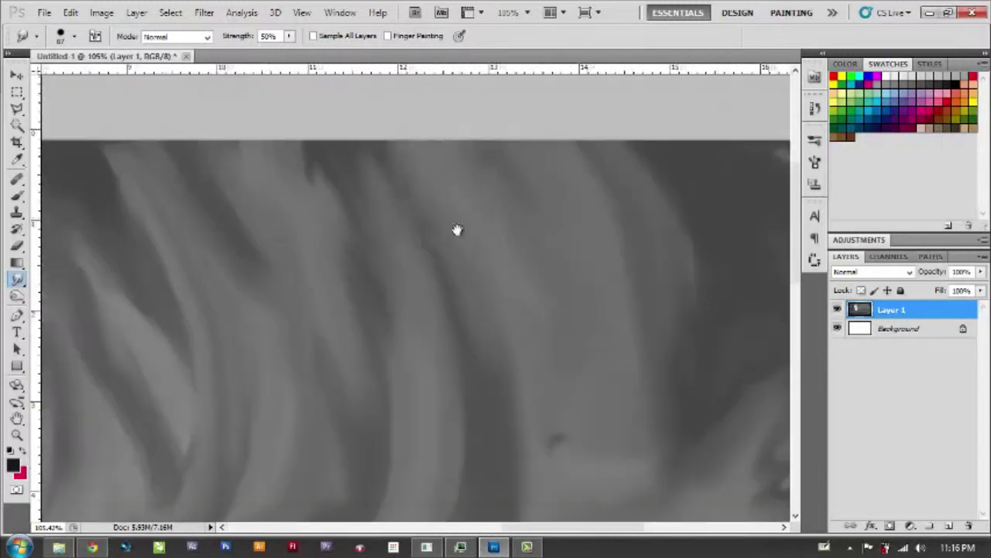
scroll(360, 387, "down", 3)
scroll(360, 387, "left", 1)
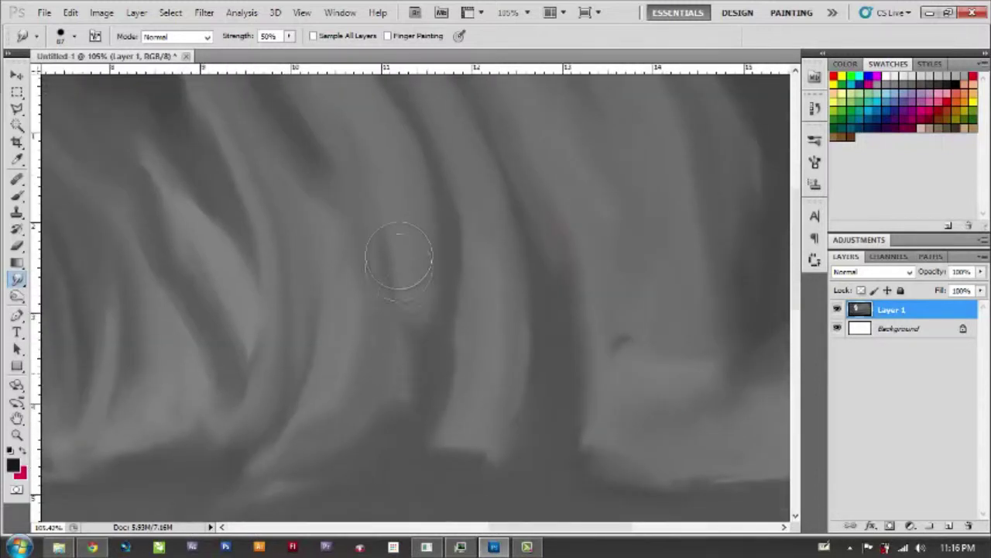
scroll(363, 330, "down", 2)
scroll(471, 365, "down", 1)
scroll(442, 287, "up", 1)
mouse_move(681, 262)
left_mouse_down()
mouse_move(736, 144)
mouse_move(720, 232)
mouse_move(668, 287)
mouse_move(740, 271)
mouse_move(736, 201)
mouse_move(719, 268)
mouse_move(696, 282)
left_mouse_up()
mouse_move(727, 207)
left_mouse_down()
mouse_move(743, 141)
mouse_move(763, 230)
left_mouse_up()
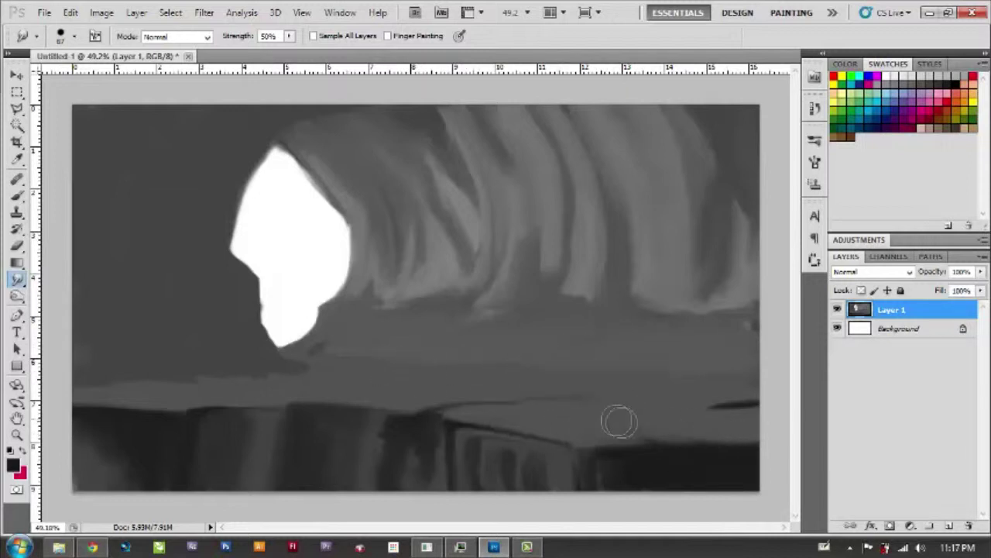
Smudge across the dark vertical streaks of the lower-right floor blocks.
left_click_drag(476, 465, 517, 470)
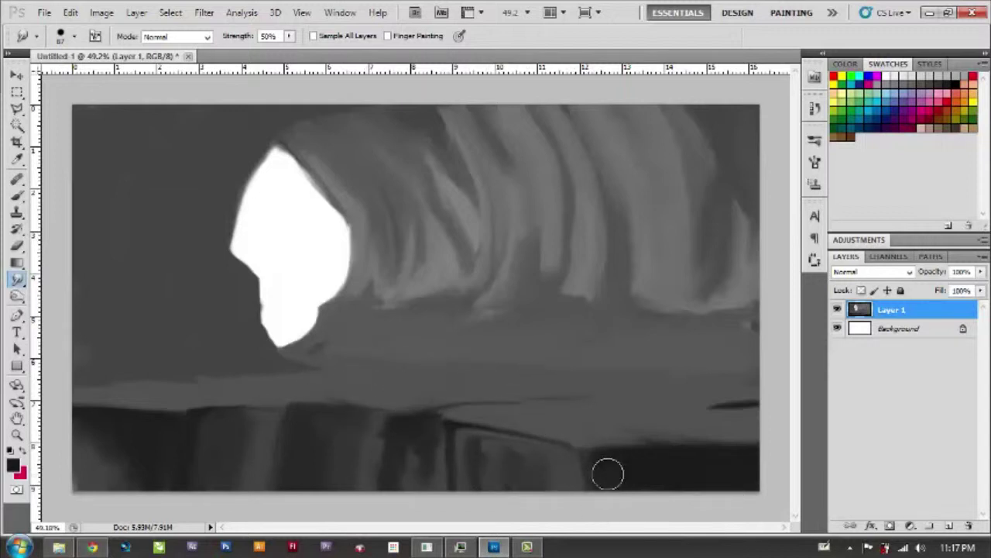
left_click_drag(630, 483, 506, 454)
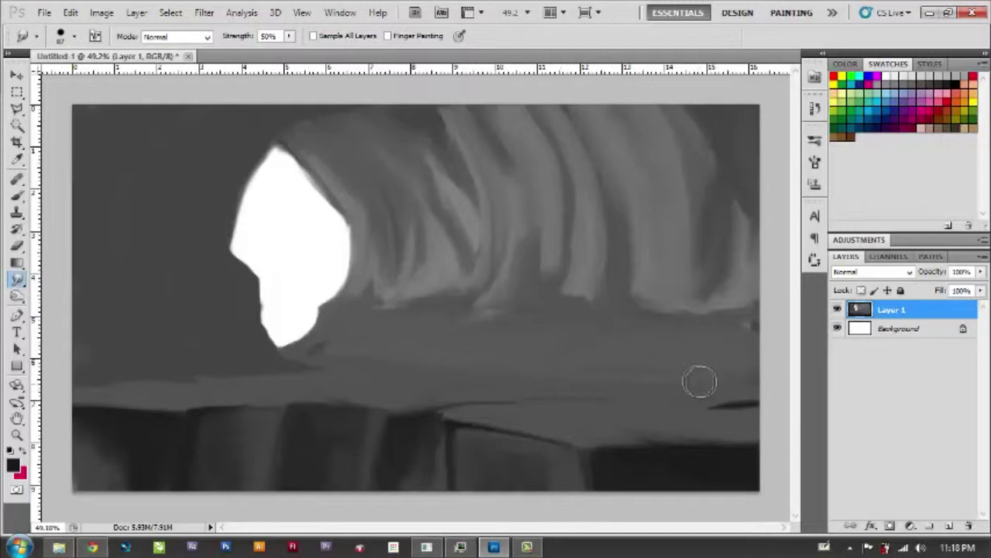
Burn dark rock blobs along the ledge below the opening, extending them leftward.
key("o")
right_click(608, 356)
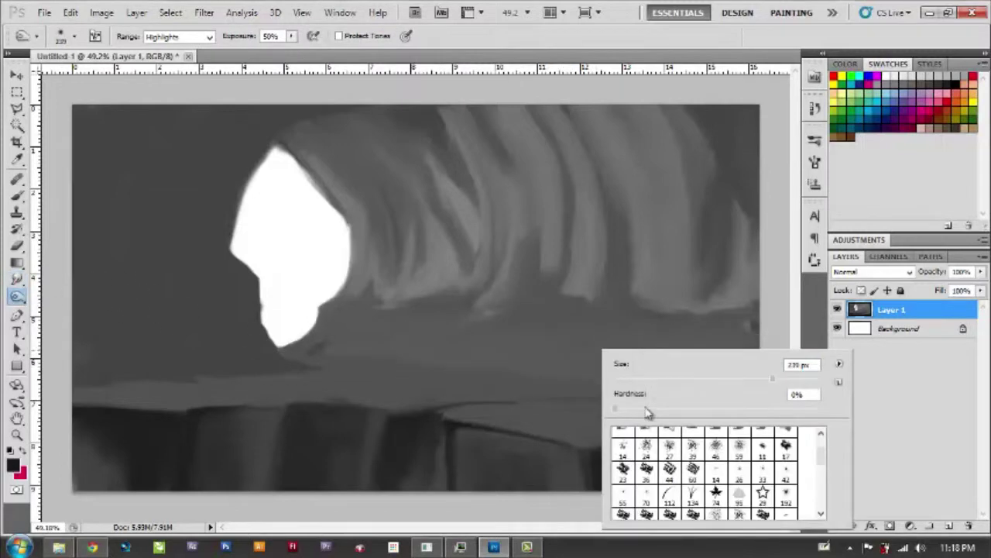
left_click(503, 358)
scroll(443, 354, "up", 5)
left_click_drag(375, 362, 465, 358)
left_click_drag(534, 365, 588, 358)
left_click_drag(547, 318, 596, 310)
left_click_drag(233, 344, 365, 361)
left_click(384, 370)
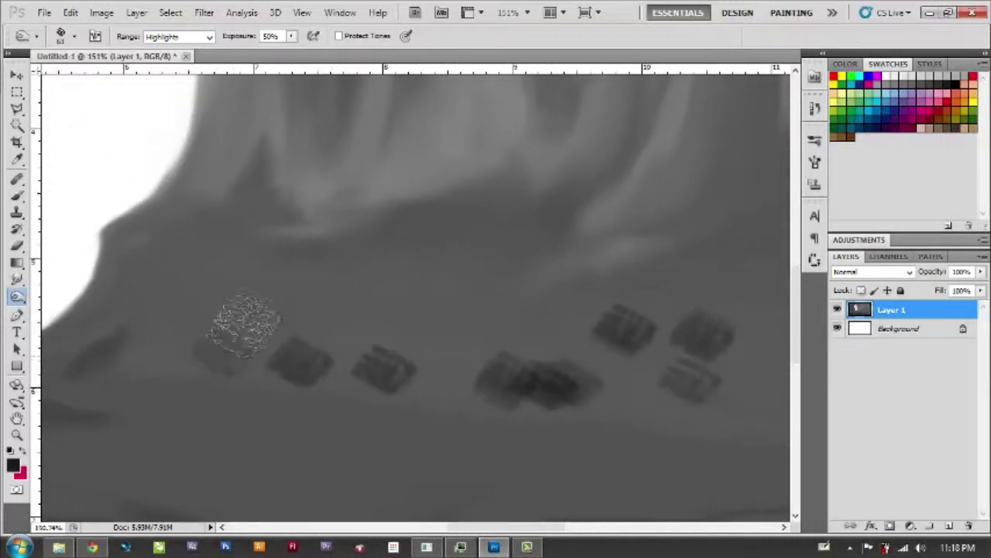
left_click(228, 347)
left_click(135, 354)
With a smaller smudge brush, shape the left and middle dark rocks into softer forms.
key("r")
right_click(237, 302)
left_click_drag(344, 332, 267, 331)
key("Return")
mouse_move(210, 294)
left_mouse_down()
mouse_move(173, 276)
mouse_move(174, 308)
mouse_move(171, 295)
left_mouse_up()
mouse_move(165, 335)
left_mouse_down()
mouse_move(222, 328)
mouse_move(243, 365)
mouse_move(137, 352)
mouse_move(155, 328)
mouse_move(103, 367)
mouse_move(148, 392)
left_mouse_up()
mouse_move(291, 365)
left_mouse_down()
mouse_move(276, 358)
mouse_move(425, 405)
mouse_move(215, 392)
mouse_move(373, 365)
mouse_move(394, 345)
mouse_move(405, 349)
mouse_move(380, 321)
mouse_move(382, 306)
mouse_move(465, 314)
mouse_move(410, 359)
mouse_move(348, 371)
left_mouse_up()
left_click_drag(314, 341, 269, 366)
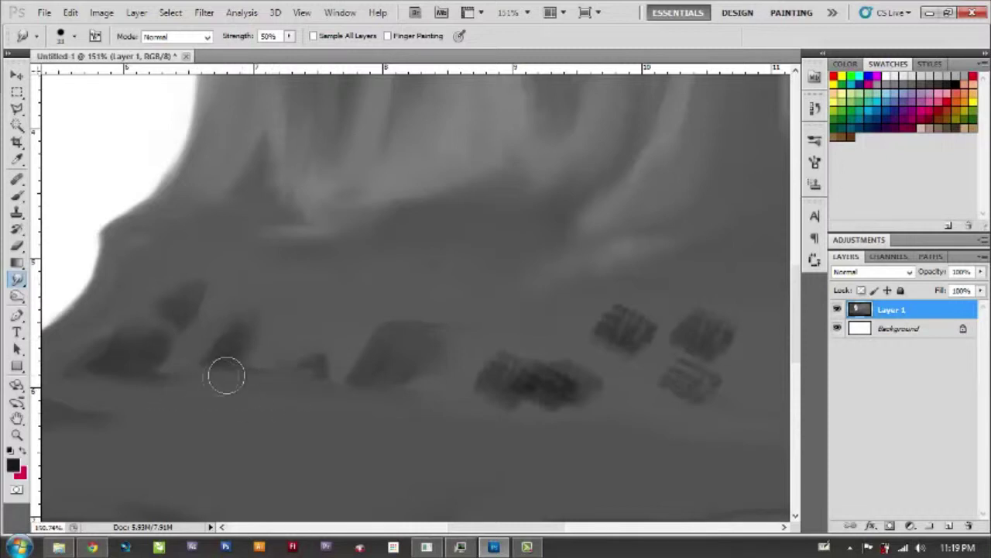
Smudge the right-hand dark rock, dark blob and striped patch into the grey floor, then zoom out.
scroll(513, 328, "right", 1)
mouse_move(496, 345)
left_mouse_down()
mouse_move(482, 390)
mouse_move(553, 367)
mouse_move(488, 358)
mouse_move(465, 371)
mouse_move(533, 336)
mouse_move(506, 400)
mouse_move(521, 365)
mouse_move(460, 398)
mouse_move(593, 387)
mouse_move(543, 411)
left_mouse_up()
scroll(653, 419, "right", 3)
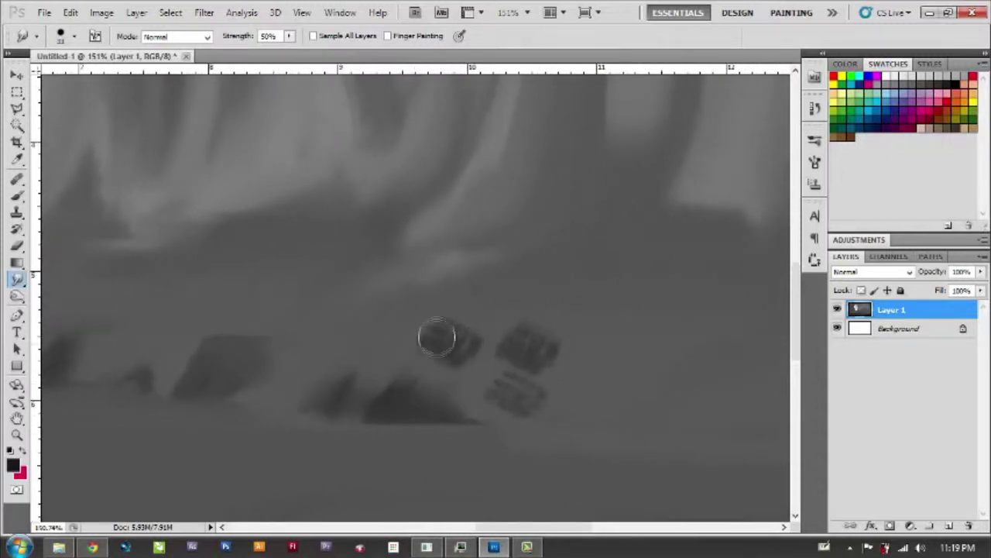
mouse_move(465, 358)
left_mouse_down()
mouse_move(421, 356)
mouse_move(436, 328)
mouse_move(441, 380)
mouse_move(455, 397)
mouse_move(361, 383)
mouse_move(402, 319)
left_mouse_up()
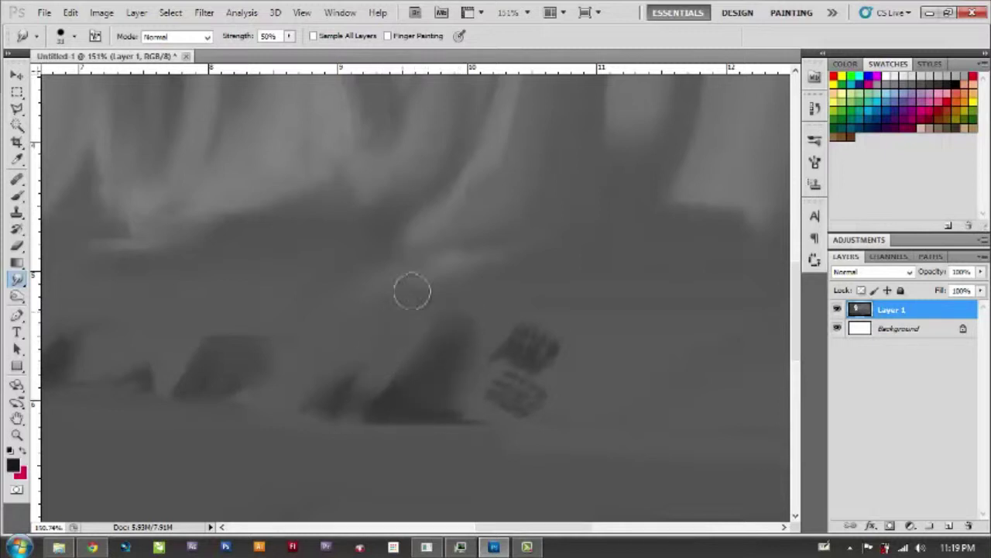
mouse_move(529, 320)
left_mouse_down()
mouse_move(523, 365)
mouse_move(628, 336)
mouse_move(527, 404)
left_mouse_up()
scroll(469, 427, "down", 3)
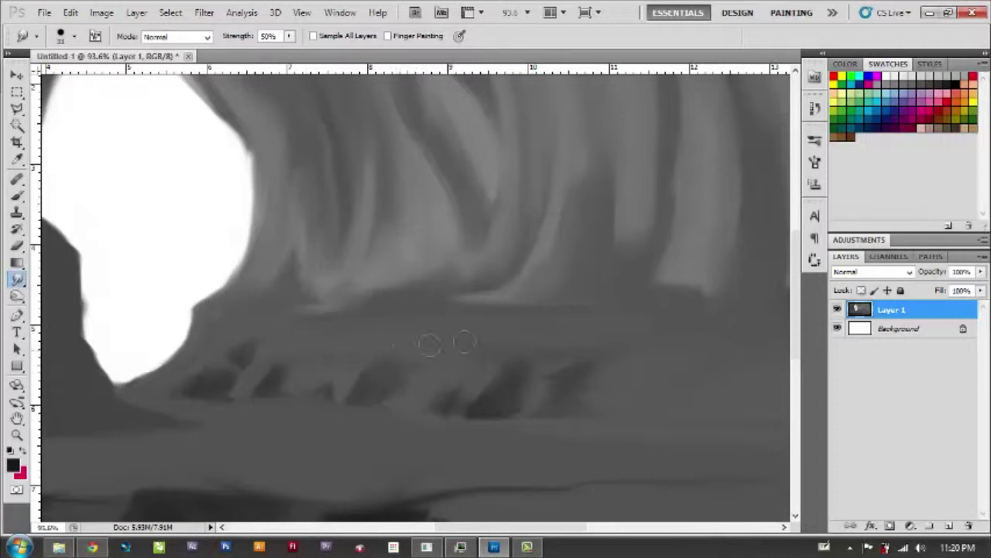
Brush light grey horizontal strokes forming a broad ledge band with a light upper tier.
key("b")
right_click(422, 335)
key("Escape")
scroll(328, 348, "up", 3)
left_click_drag(329, 350, 379, 353)
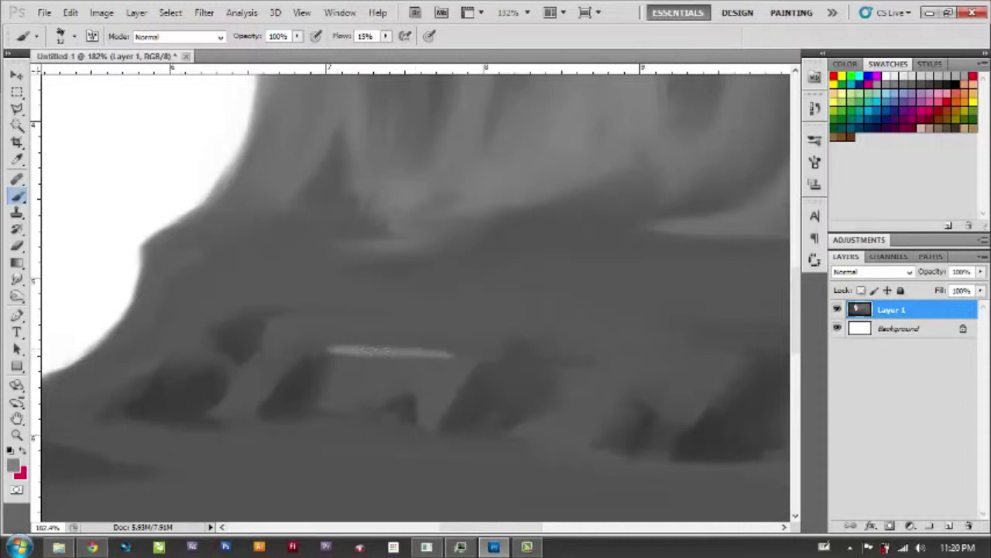
left_click_drag(262, 313, 423, 316)
mouse_move(198, 289)
left_mouse_down()
mouse_move(317, 286)
mouse_move(460, 302)
mouse_move(286, 294)
mouse_move(407, 304)
left_mouse_up()
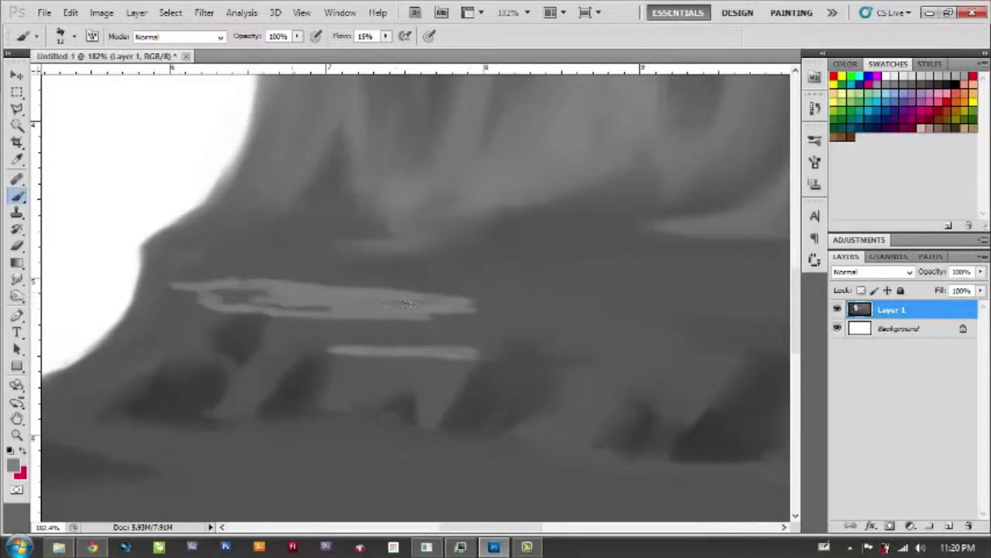
left_click_drag(469, 310, 526, 311)
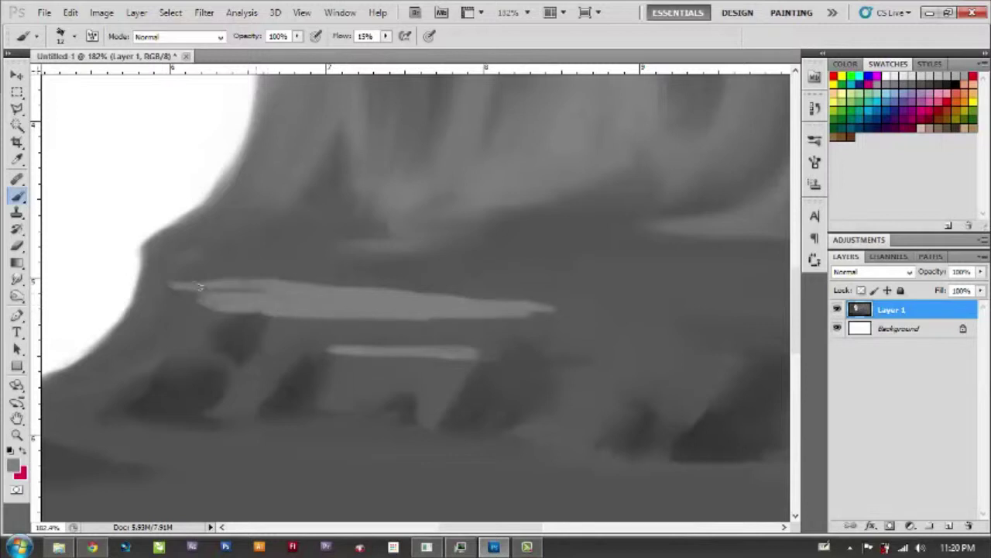
mouse_move(217, 234)
left_mouse_down()
mouse_move(302, 250)
mouse_move(180, 260)
left_mouse_up()
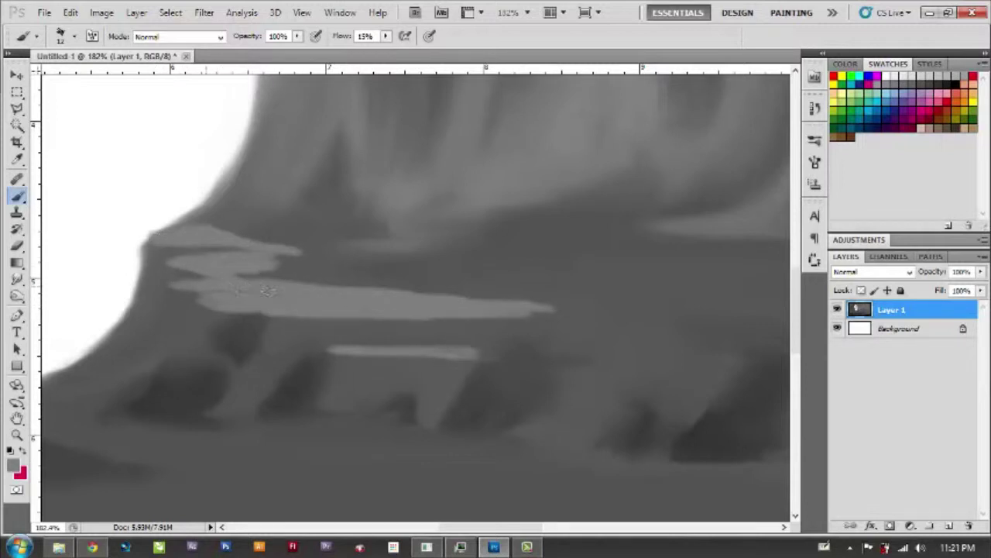
Extend the light ledge further right, redoing the strokes that went wrong.
scroll(497, 316, "right", 3)
left_click_drag(550, 301, 602, 336)
key("ctrl+z")
left_click_drag(471, 296, 666, 302)
scroll(476, 299, "right", 3)
mouse_move(542, 308)
left_mouse_down()
mouse_move(482, 310)
mouse_move(553, 333)
mouse_move(698, 324)
mouse_move(434, 289)
mouse_move(303, 288)
mouse_move(410, 281)
mouse_move(741, 296)
mouse_move(656, 331)
mouse_move(424, 331)
mouse_move(566, 340)
left_mouse_up()
key("ctrl+z")
Add a thin light strip below the ledge and brighten the upper shelf to the right.
left_click_drag(393, 338, 563, 339)
mouse_move(433, 335)
left_mouse_down()
mouse_move(577, 334)
mouse_move(414, 305)
left_mouse_up()
left_click_drag(326, 290, 585, 289)
mouse_move(722, 287)
left_mouse_down()
mouse_move(511, 313)
mouse_move(701, 286)
left_mouse_up()
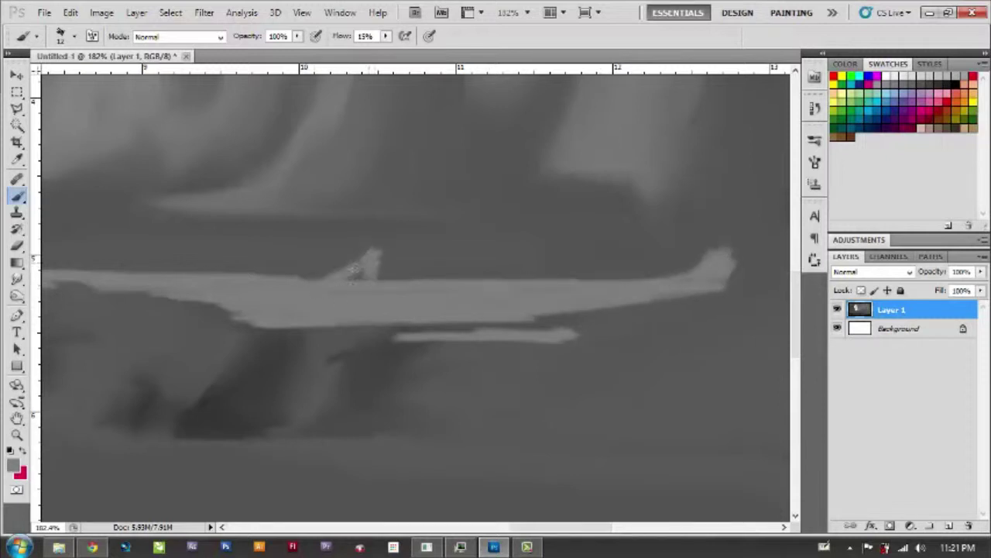
left_click_drag(367, 249, 597, 249)
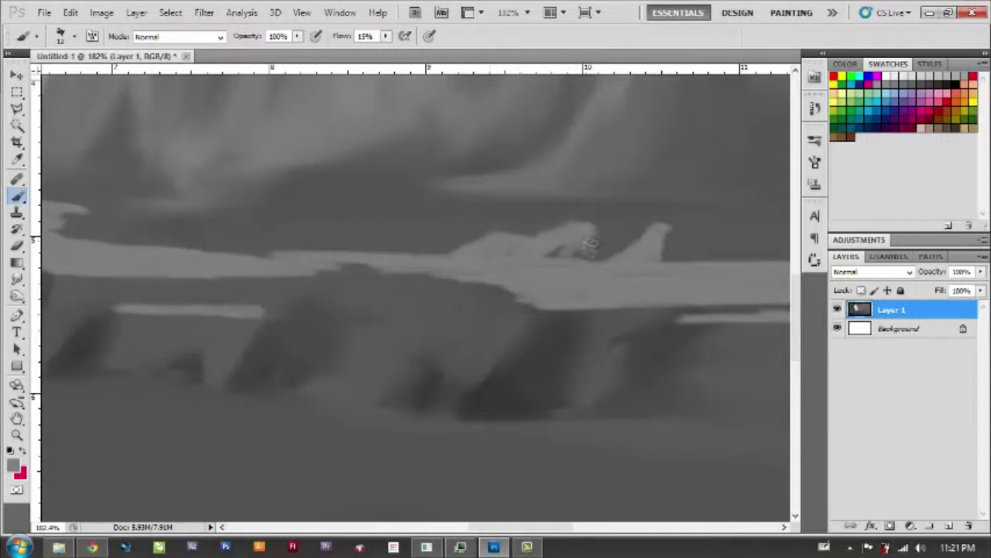
left_click_drag(318, 241, 422, 247)
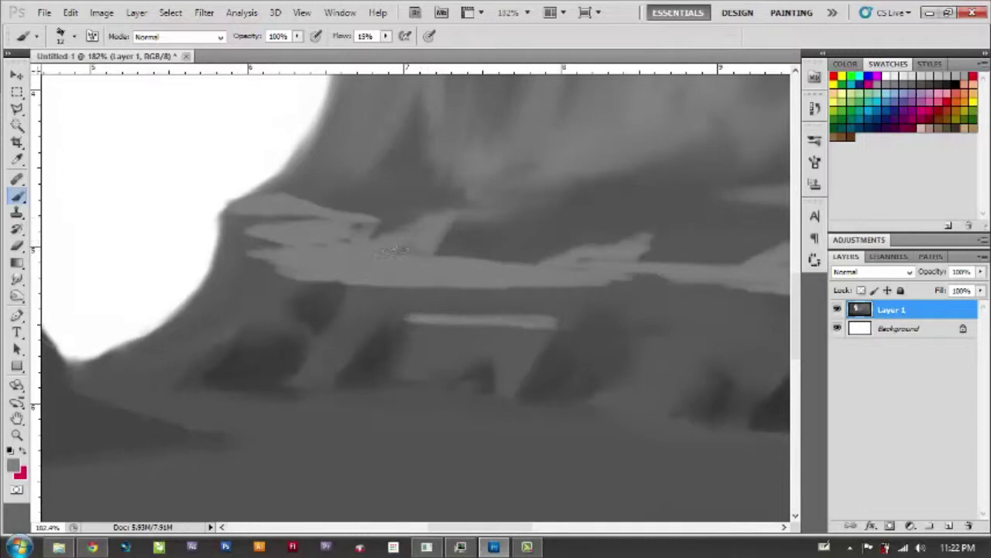
left_click_drag(528, 234, 513, 261)
scroll(427, 248, "down", 3)
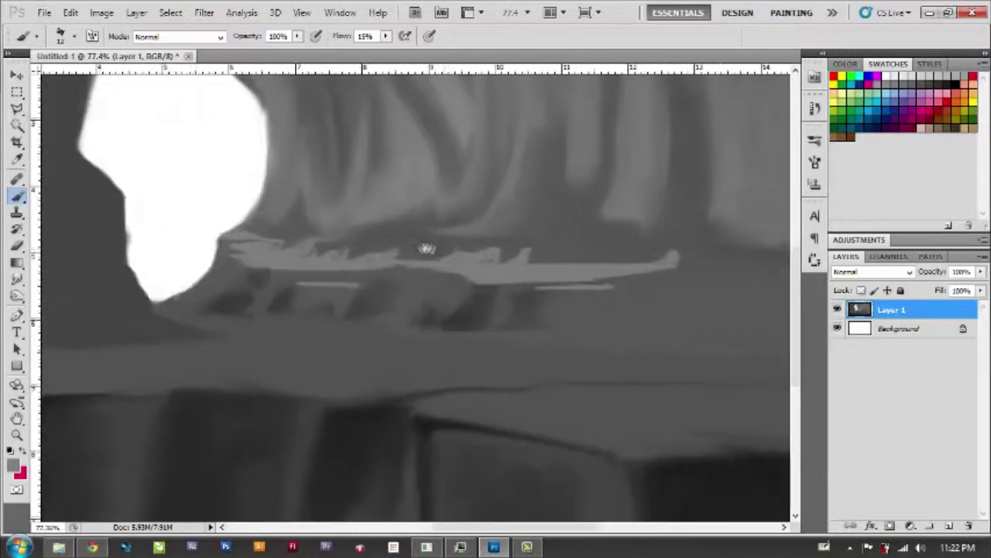
With a smaller smudge brush, soften the light peak tips and the ledge's upper edge.
scroll(427, 248, "up", 3)
key("r")
right_click(262, 293)
left_click_drag(262, 293, 257, 295)
key("Return")
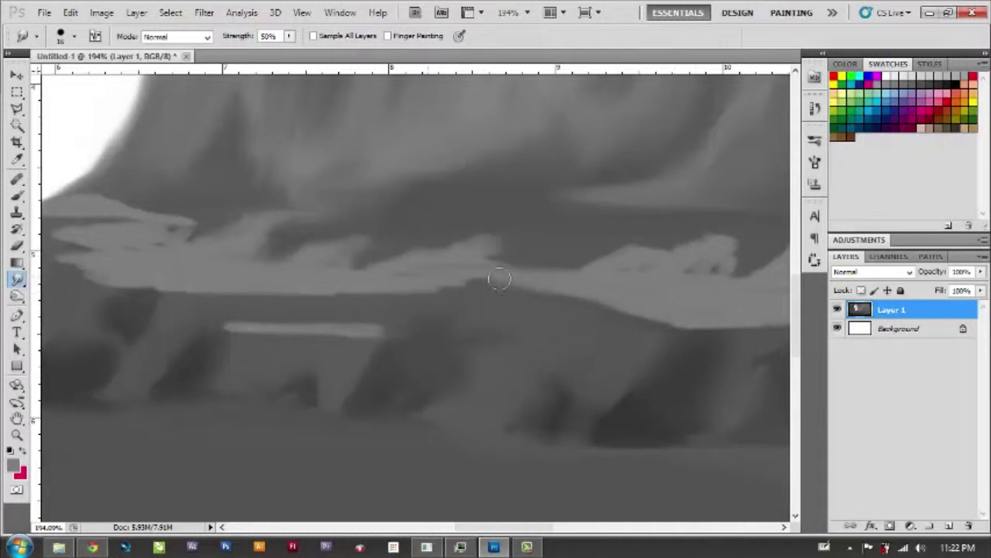
mouse_move(605, 285)
left_mouse_down()
mouse_move(460, 270)
mouse_move(445, 330)
left_mouse_up()
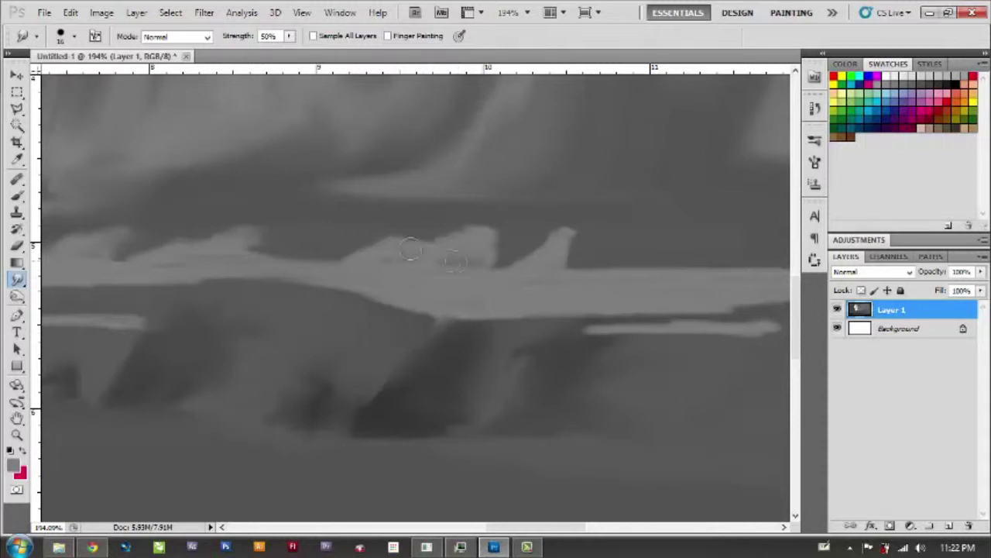
left_click_drag(504, 221, 588, 234)
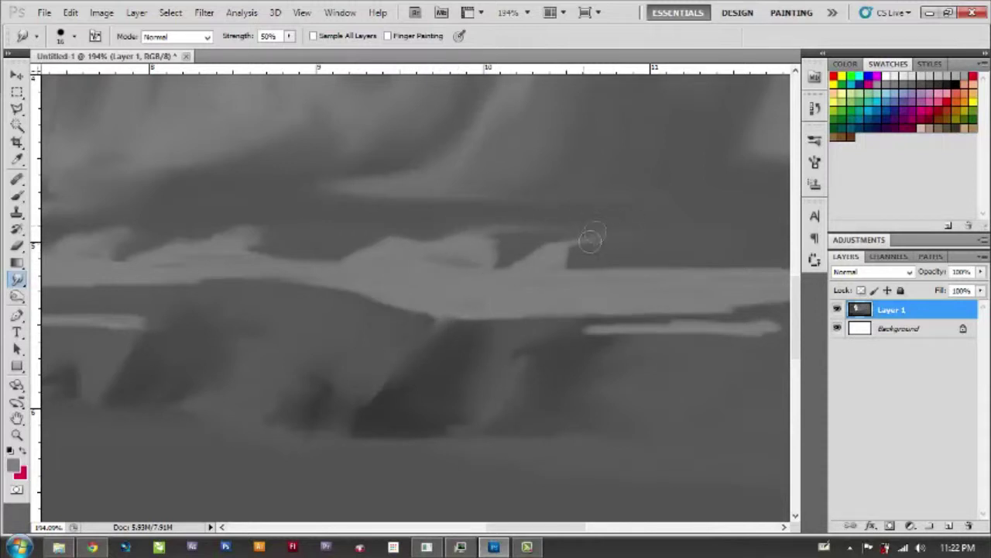
left_click_drag(664, 264, 499, 245)
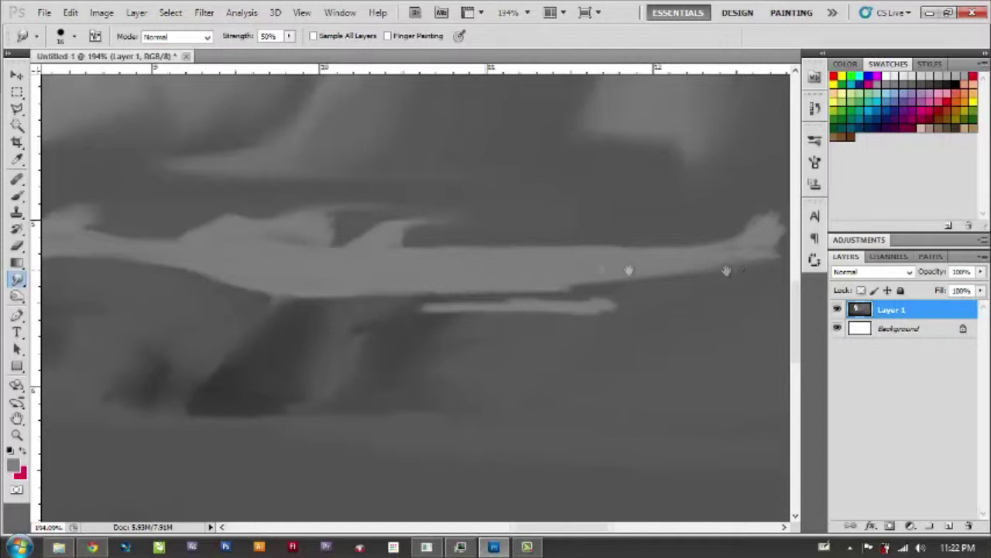
left_click_drag(736, 271, 556, 271)
left_click_drag(512, 222, 612, 227)
mouse_move(445, 246)
left_mouse_down()
mouse_move(476, 229)
mouse_move(521, 245)
left_mouse_up()
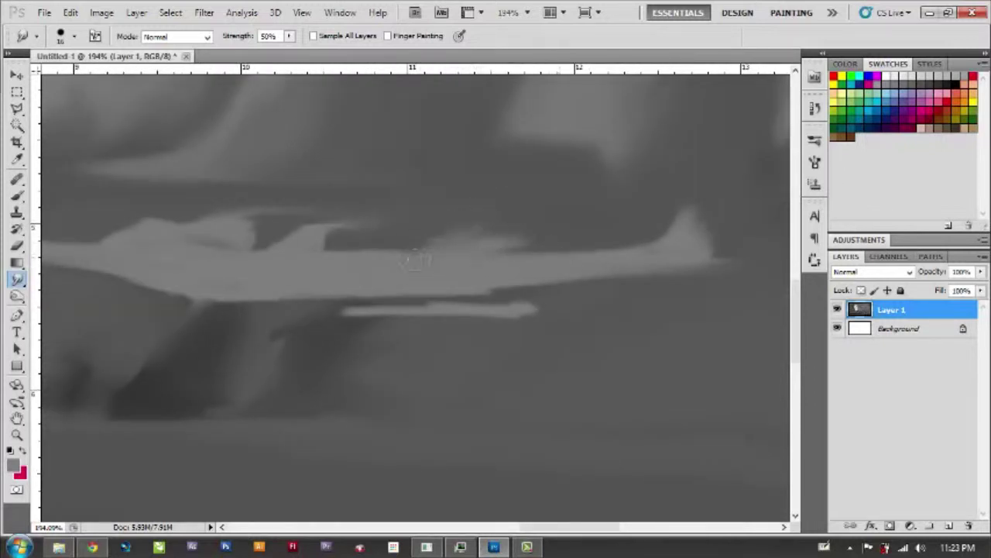
Blend the ledge's left tip into the wall beside the cave opening.
left_click_drag(202, 263, 365, 259)
left_click_drag(286, 268, 454, 268)
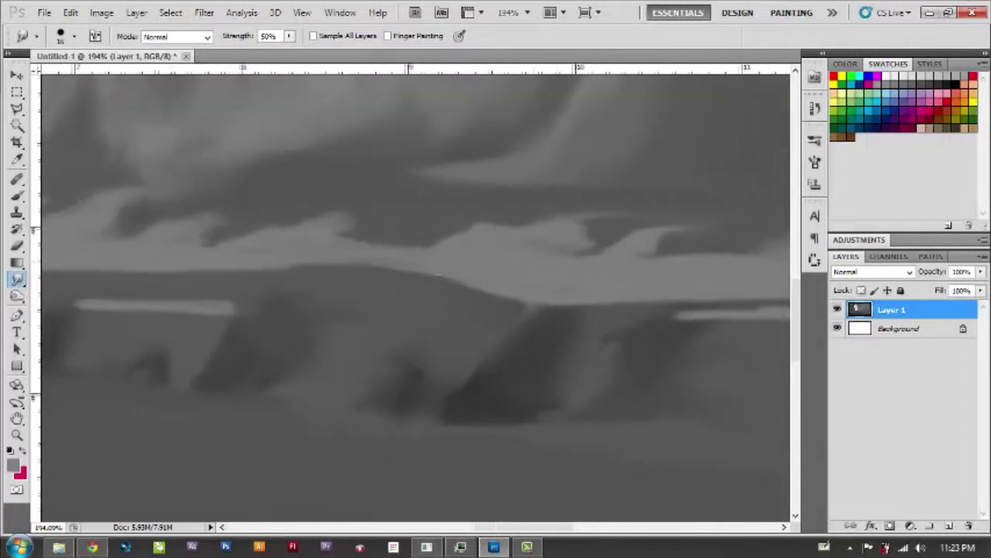
left_click_drag(218, 257, 437, 255)
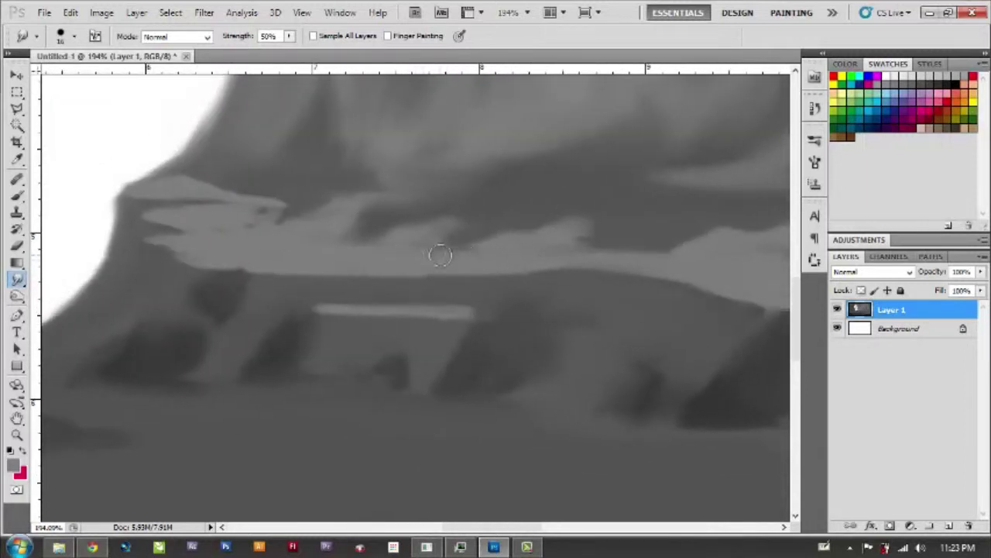
scroll(186, 255, "up", 3)
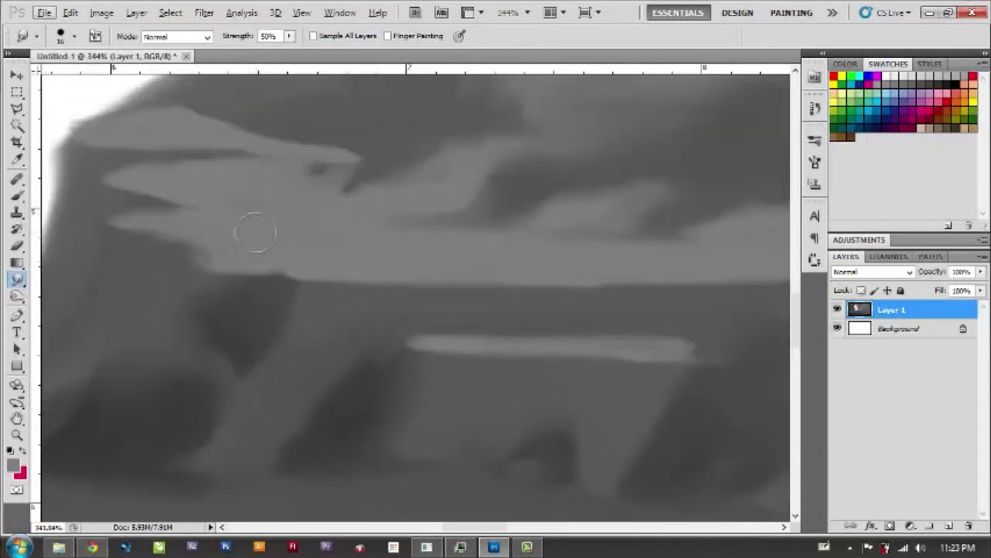
right_click(209, 236)
key("Return")
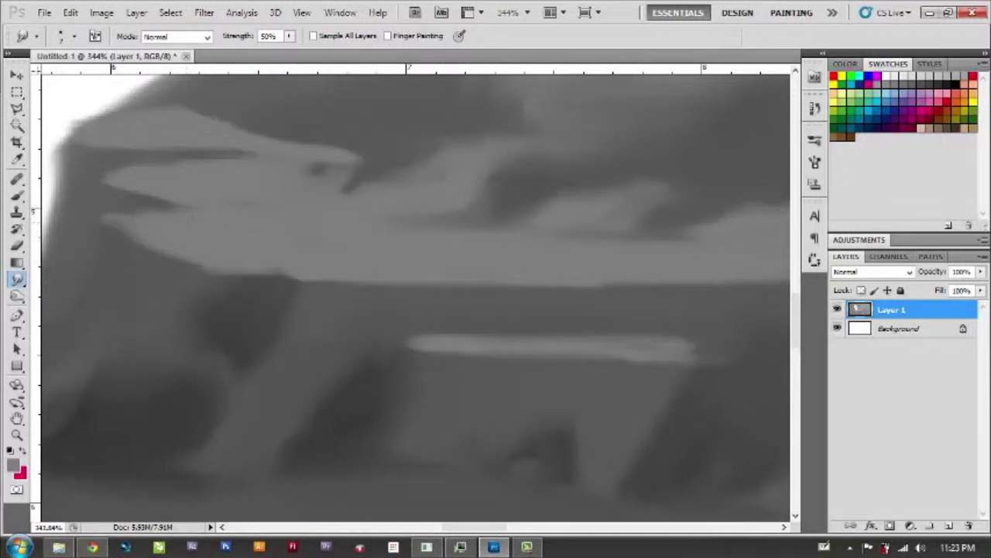
left_click_drag(95, 187, 321, 187)
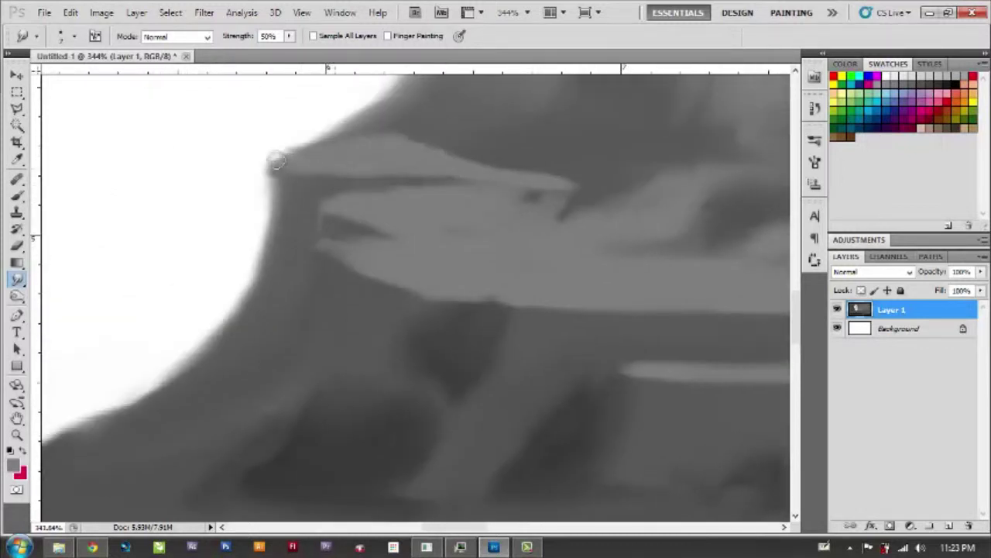
mouse_move(295, 138)
left_mouse_down()
mouse_move(387, 116)
mouse_move(361, 104)
left_mouse_up()
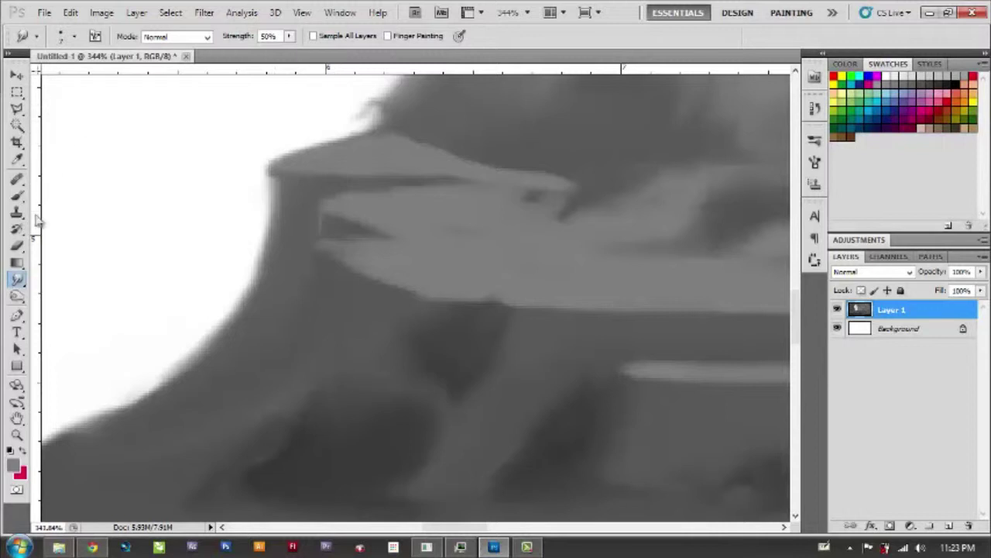
key("b")
right_click(245, 127)
left_click(283, 153)
Paint white along the opening's edge with the 17 px brush, then zoom out.
key("Return")
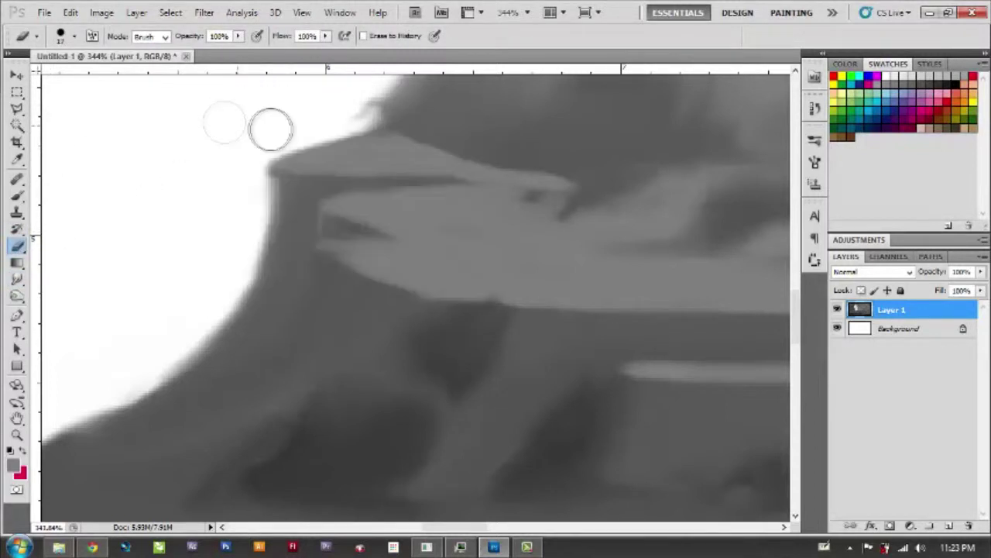
mouse_move(352, 113)
left_mouse_down()
mouse_move(250, 204)
mouse_move(128, 365)
left_mouse_up()
scroll(232, 279, "up", 3)
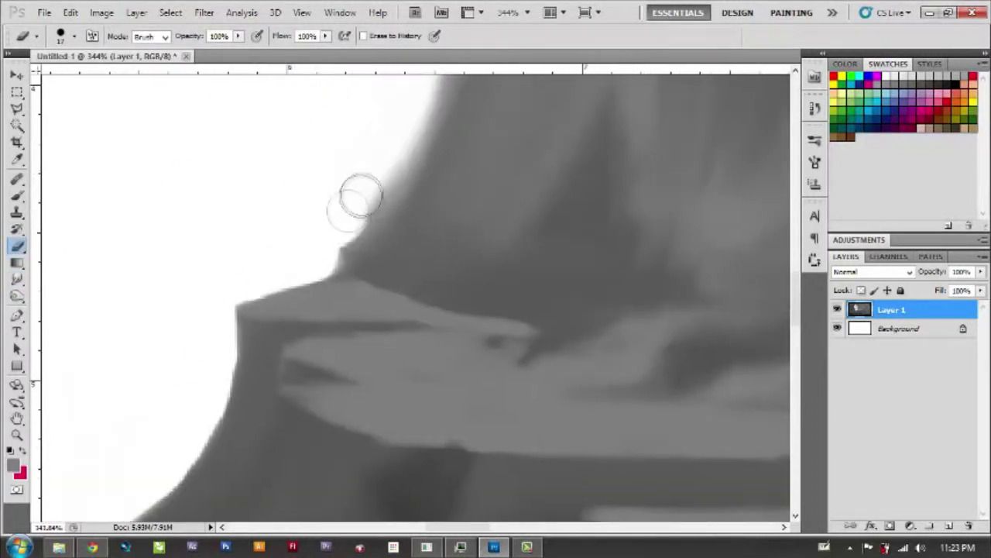
scroll(358, 200, "up", 3)
scroll(365, 144, "up", 3)
scroll(336, 250, "left", 3)
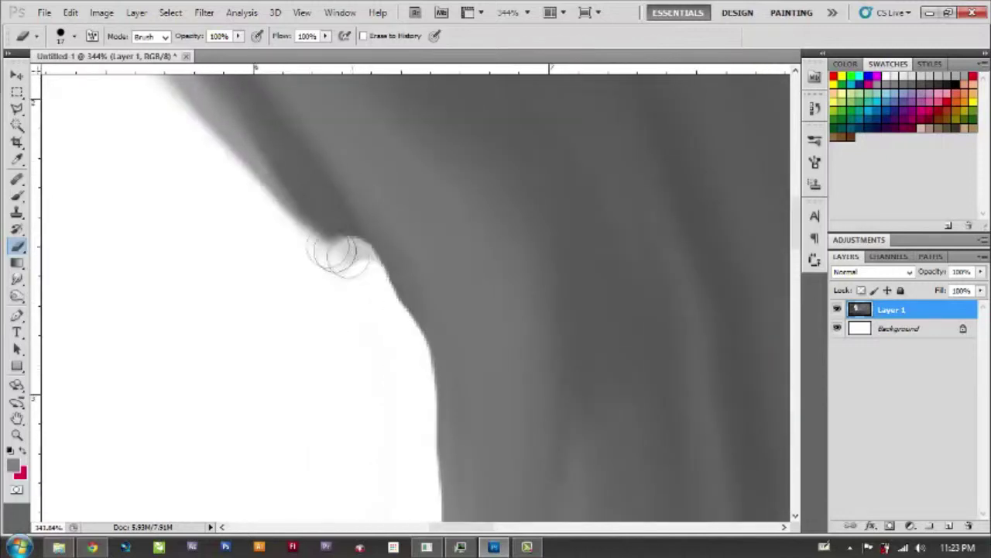
scroll(332, 310, "down", 3)
scroll(317, 308, "down", 3)
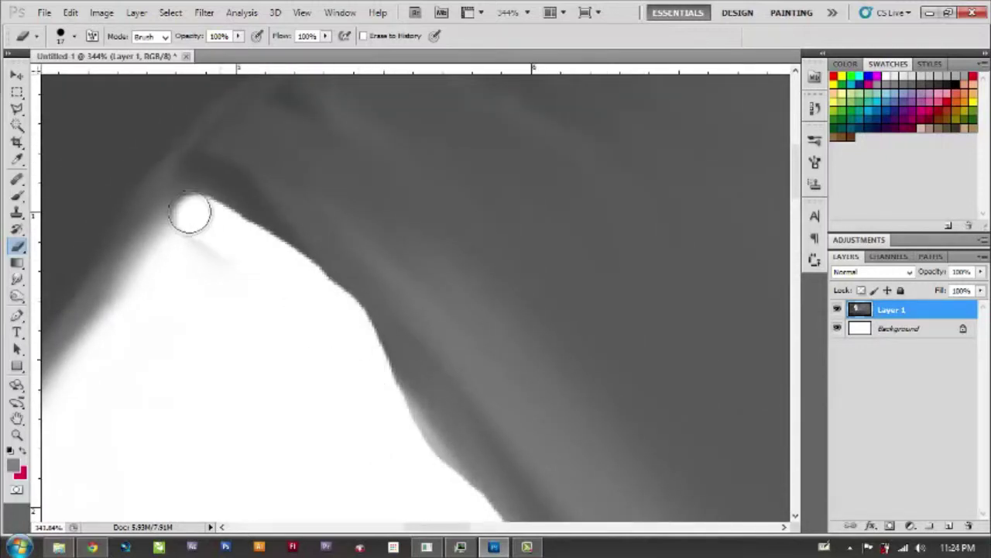
scroll(232, 263, "down", 2)
scroll(264, 308, "down", 3)
scroll(263, 307, "left", 3)
Smooth the opening's rim and repaint its left edge in white.
mouse_move(349, 144)
left_mouse_down()
mouse_move(261, 299)
mouse_move(250, 416)
mouse_move(263, 453)
left_mouse_up()
left_click_drag(255, 302, 317, 170)
mouse_move(224, 144)
left_mouse_down()
mouse_move(264, 174)
mouse_move(299, 303)
mouse_move(335, 374)
mouse_move(411, 352)
left_mouse_up()
scroll(232, 309, "right", 5)
scroll(233, 310, "up", 3)
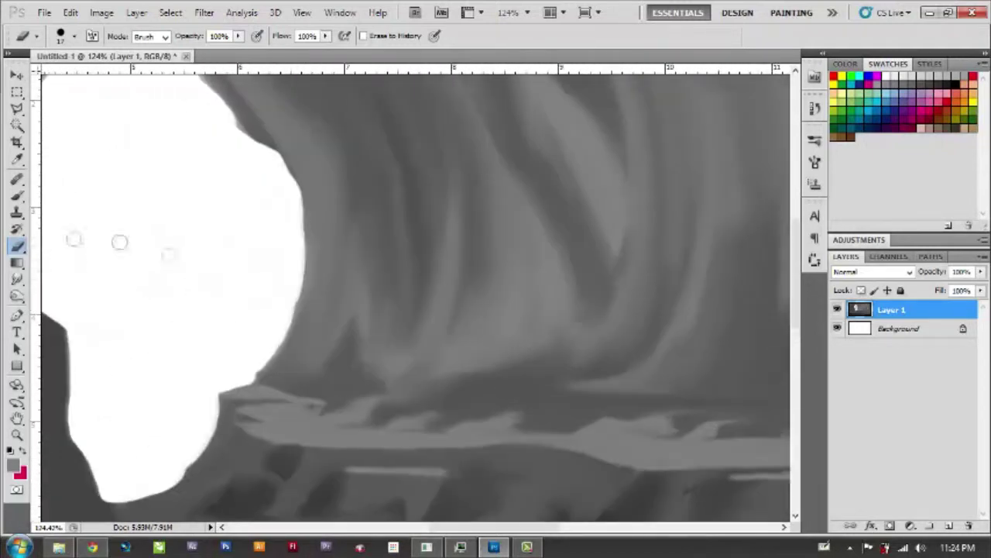
left_click(17, 280)
Brush pale grey horizontal strips across the right floor beneath the ledge.
scroll(485, 166, "down", 3)
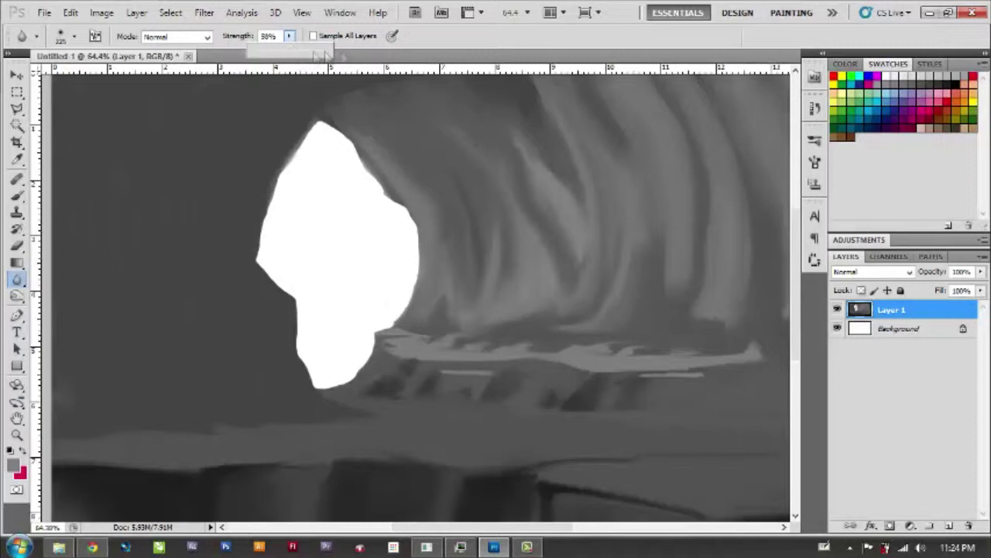
scroll(739, 198, "right", 5)
scroll(740, 197, "up", 1)
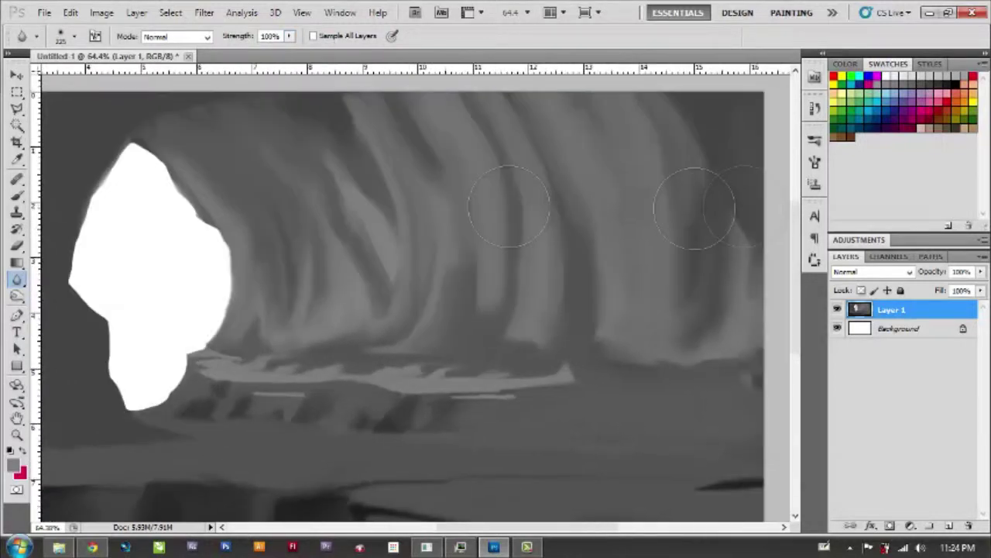
left_click(102, 13)
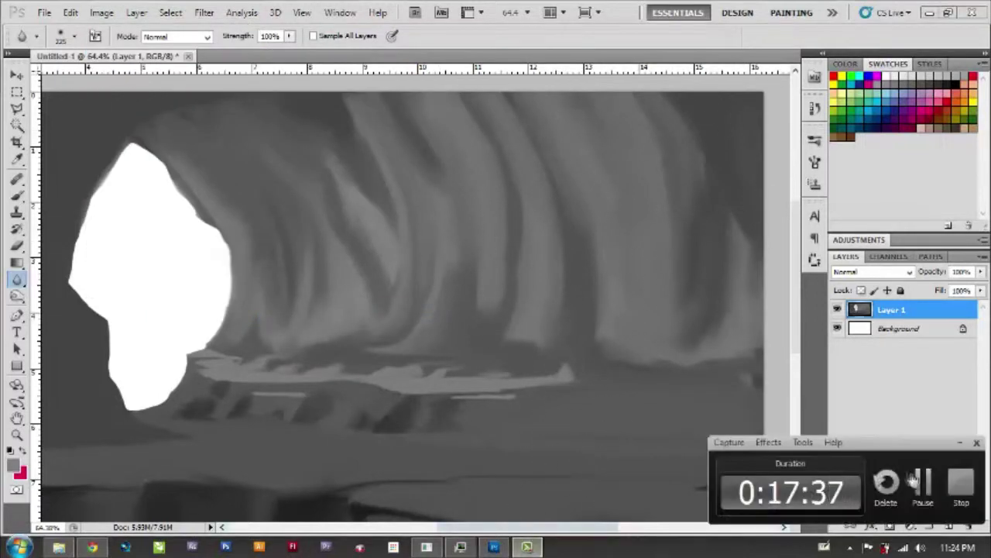
key("b")
scroll(542, 387, "up", 3)
left_click_drag(520, 387, 744, 395)
mouse_move(638, 393)
left_mouse_down()
mouse_move(773, 401)
mouse_move(663, 381)
left_mouse_up()
left_click_drag(601, 381, 542, 397)
left_click_drag(744, 384, 520, 384)
mouse_move(634, 372)
left_mouse_down()
mouse_move(524, 383)
mouse_move(708, 359)
mouse_move(547, 387)
mouse_move(539, 378)
left_mouse_up()
mouse_move(596, 419)
left_mouse_down()
mouse_move(764, 414)
mouse_move(701, 418)
left_mouse_up()
Switch to the Smudge tool and raise its strength to 81%.
left_click_drag(17, 280, 70, 303)
left_click_drag(288, 36, 306, 51)
right_click(619, 328)
At brush size 14, smudge dark tone along the light stroke's lower and upper edges.
key("Return")
left_click_drag(621, 434, 648, 433)
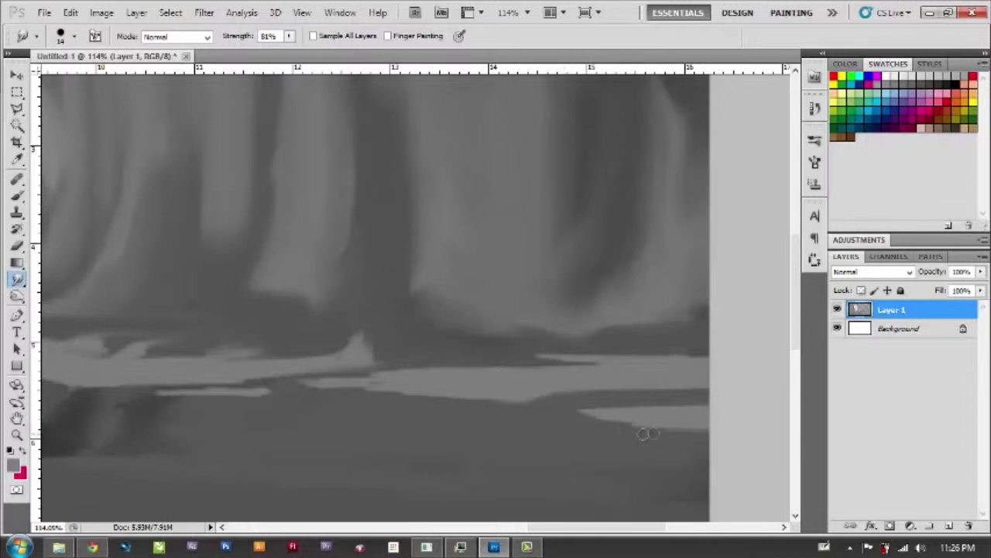
scroll(476, 370, "up", 3)
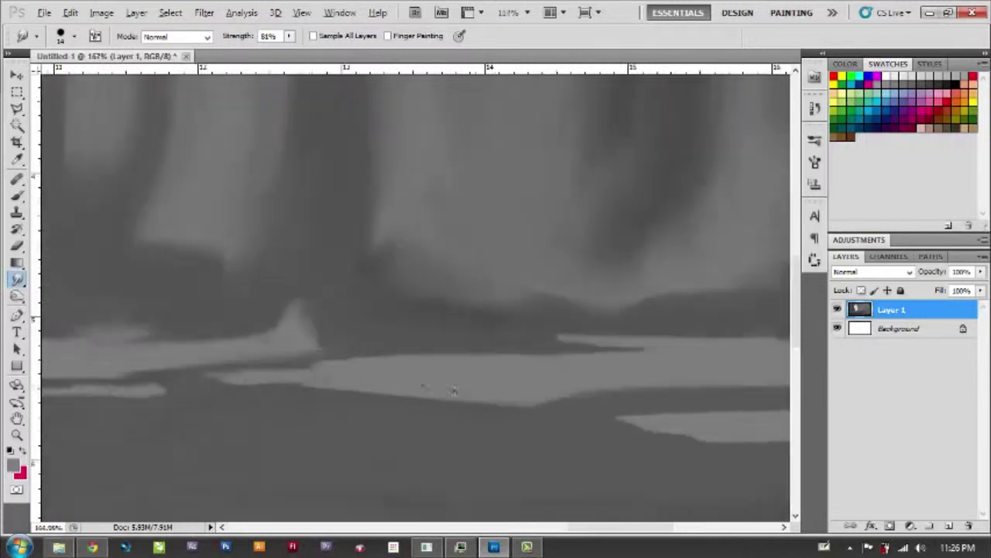
mouse_move(177, 376)
left_mouse_down()
mouse_move(159, 367)
mouse_move(339, 344)
left_mouse_up()
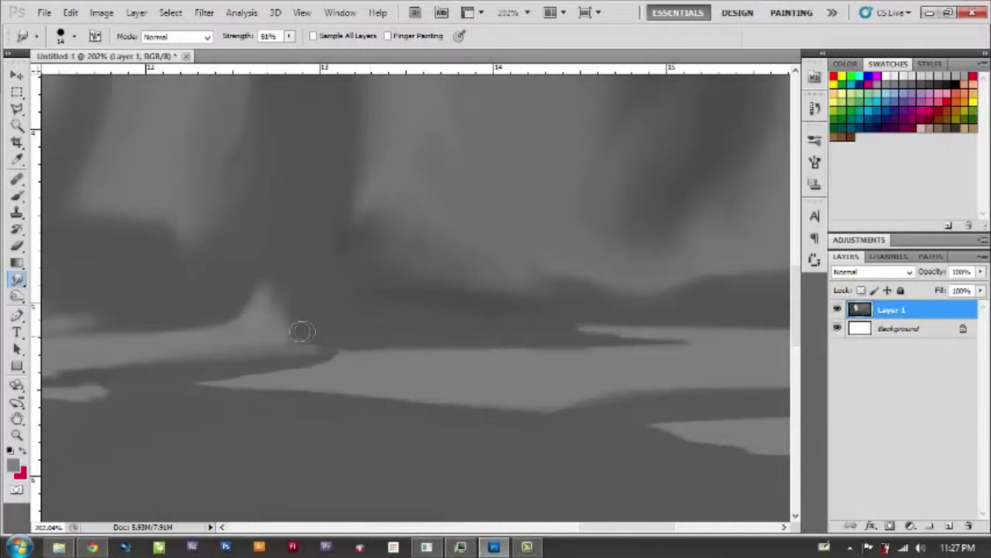
scroll(302, 331, "left", 2)
scroll(438, 321, "left", 3)
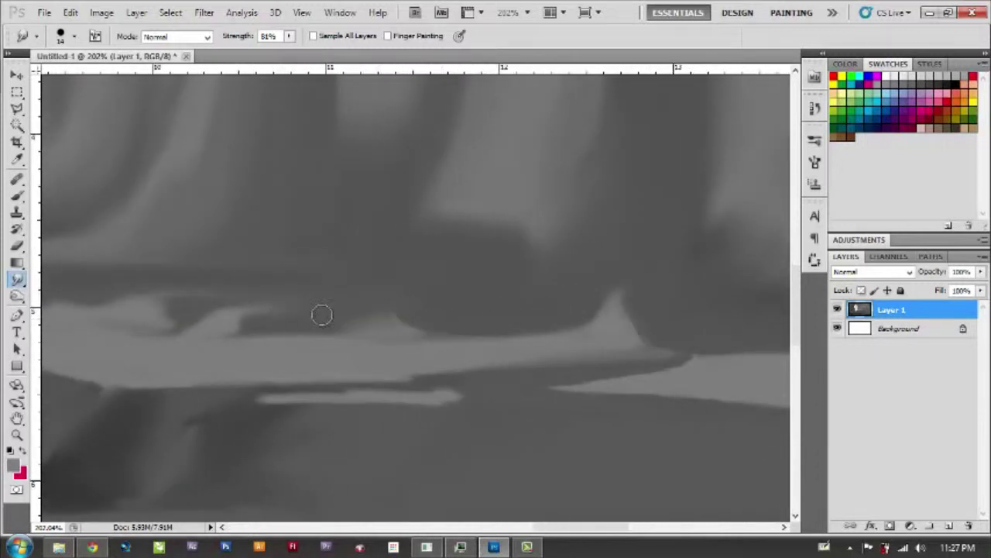
scroll(397, 314, "left", 1)
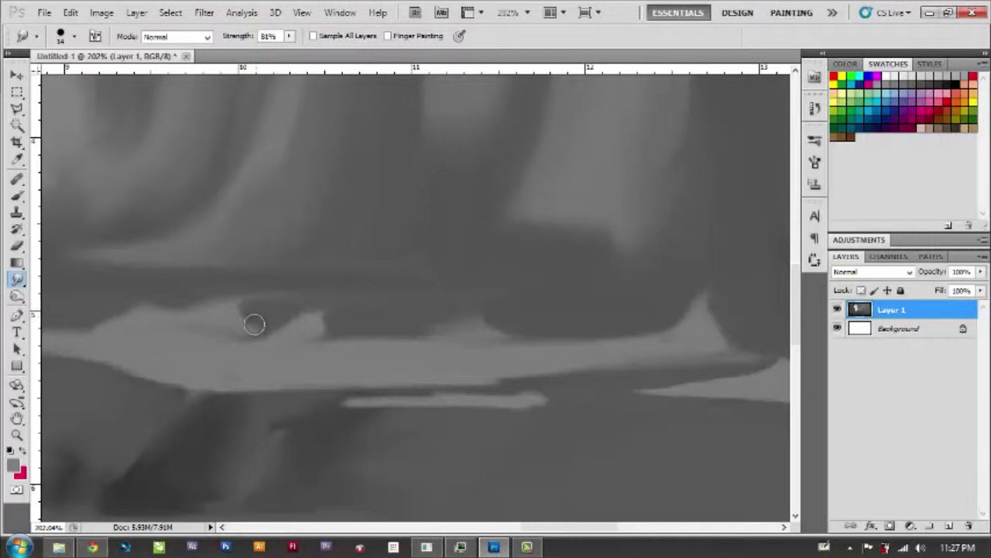
Smudge darker paint into the light ledge band near the white opening.
left_click_drag(254, 324, 464, 338)
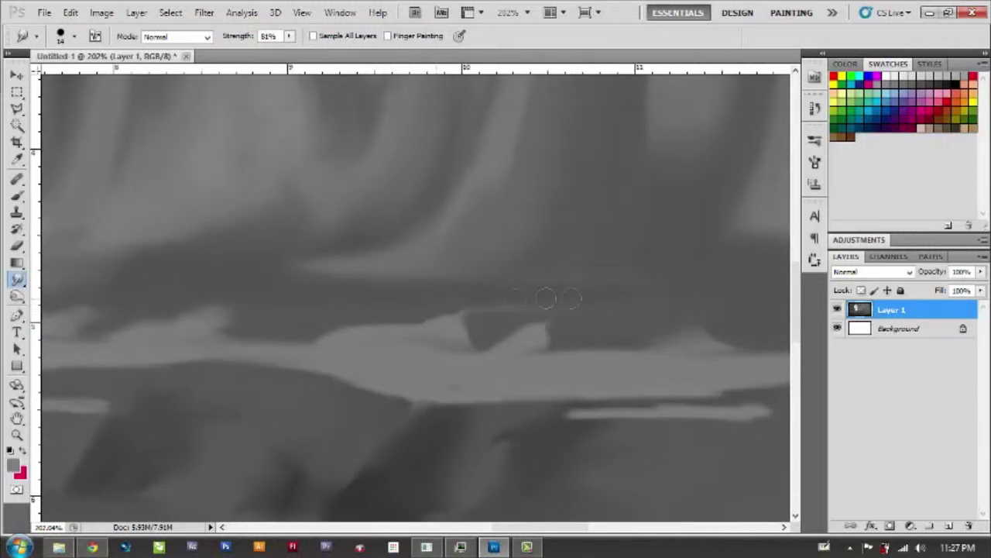
left_click_drag(505, 298, 606, 297)
left_click_drag(523, 313, 482, 326)
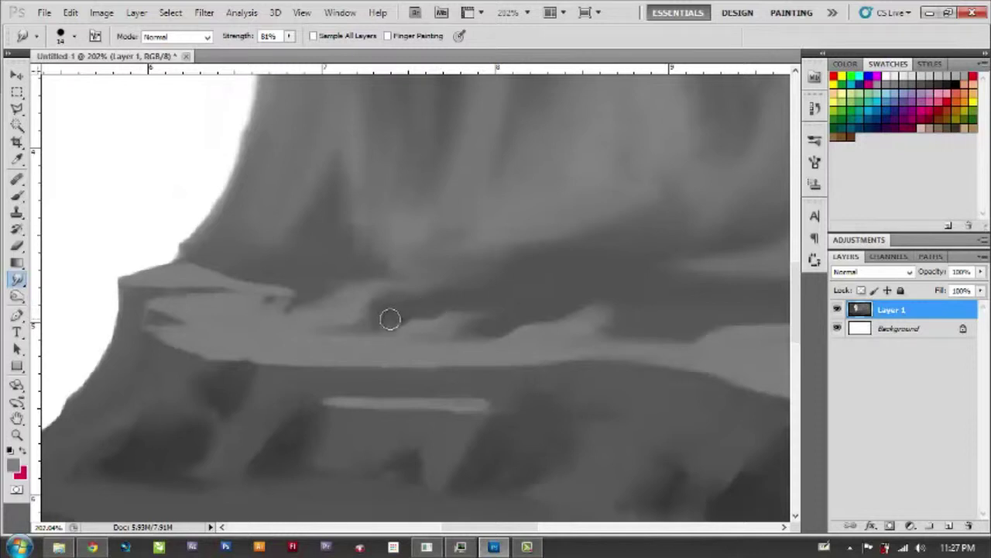
left_click_drag(390, 258, 542, 287)
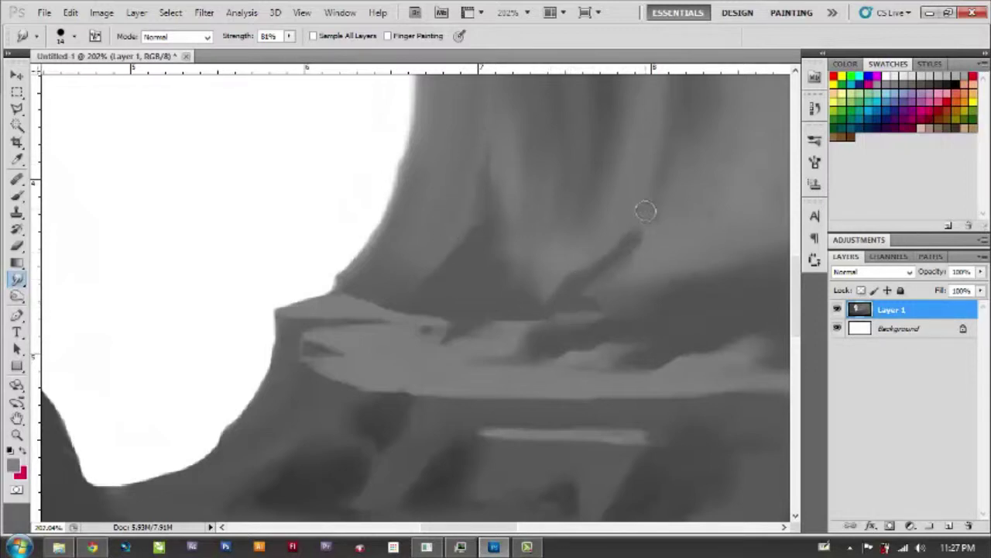
scroll(593, 272, "down", 2)
scroll(594, 272, "down", 2)
scroll(457, 370, "up", 1)
With a smaller brush, smear a dark streak down and a light streak up the wall fold.
key("[")
key("[")
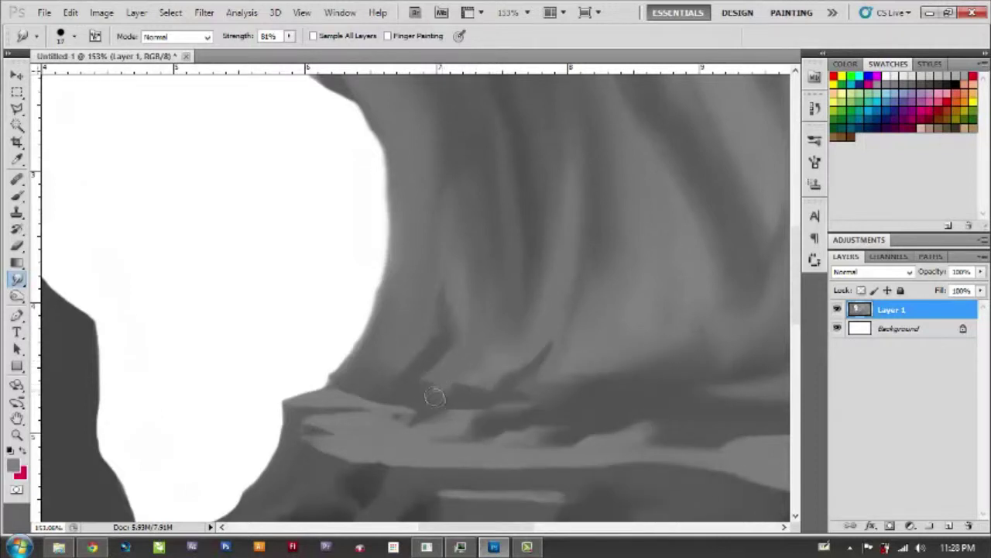
scroll(434, 397, "up", 1)
scroll(644, 336, "up", 2)
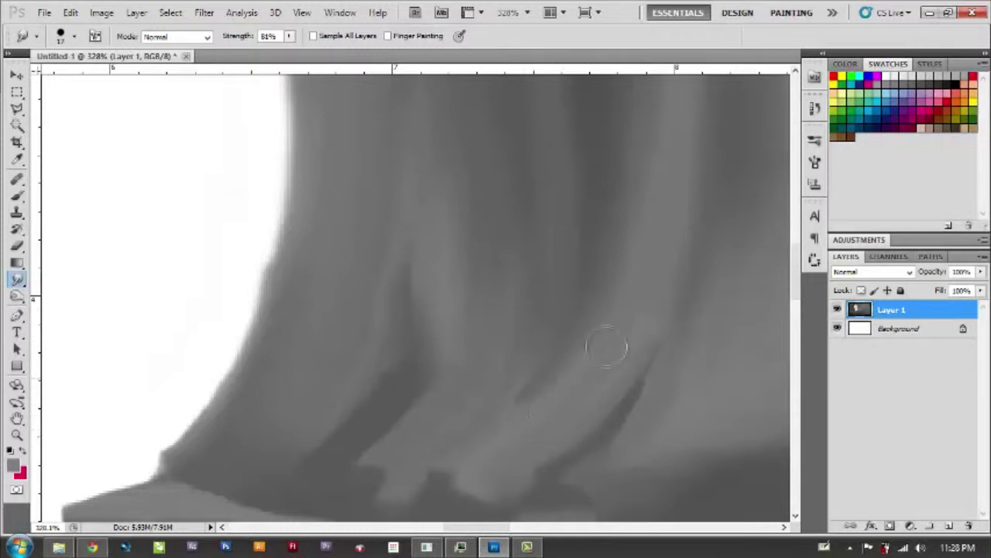
scroll(651, 294, "down", 2)
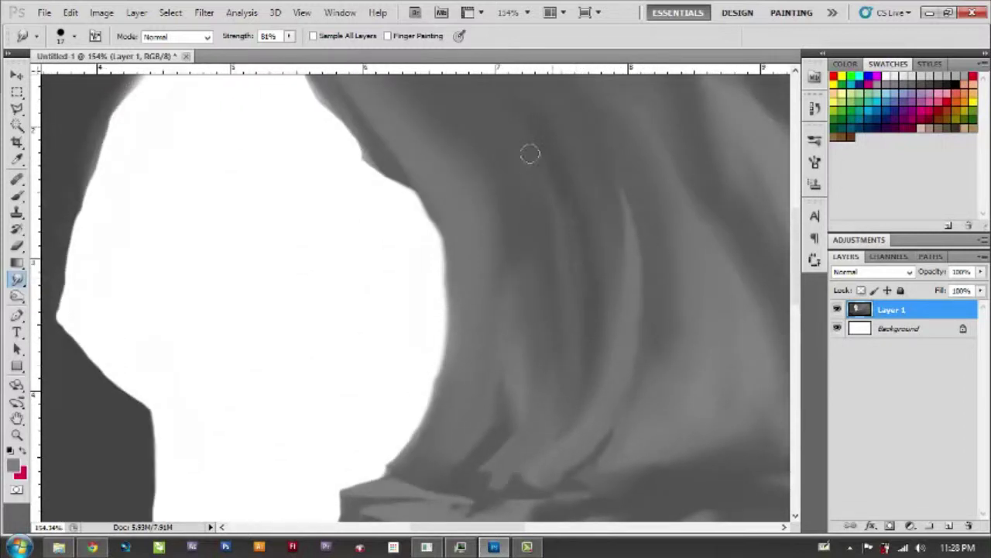
mouse_move(517, 271)
left_mouse_down()
mouse_move(517, 333)
mouse_move(504, 345)
left_mouse_up()
left_click_drag(495, 255, 485, 313)
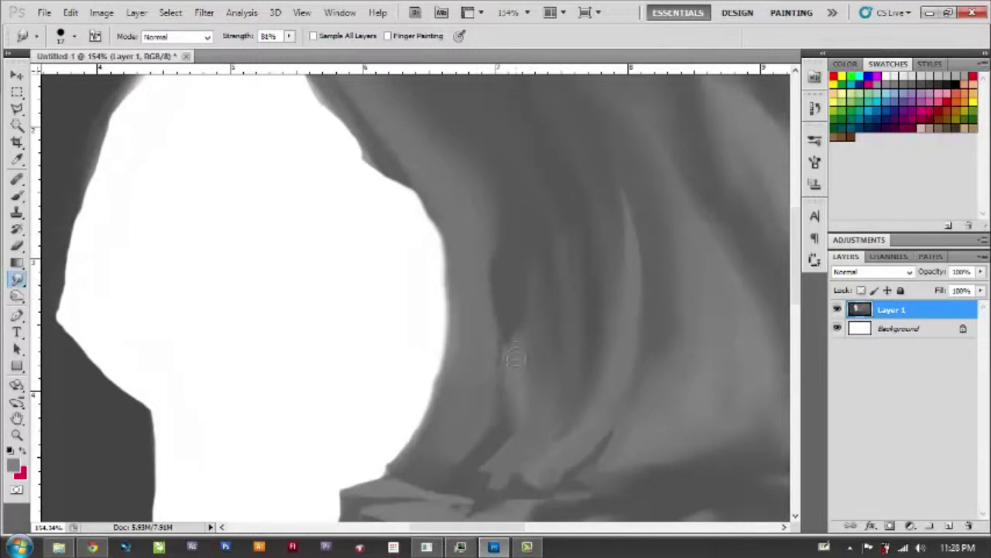
left_click_drag(515, 358, 517, 285)
left_click_drag(518, 226, 509, 165)
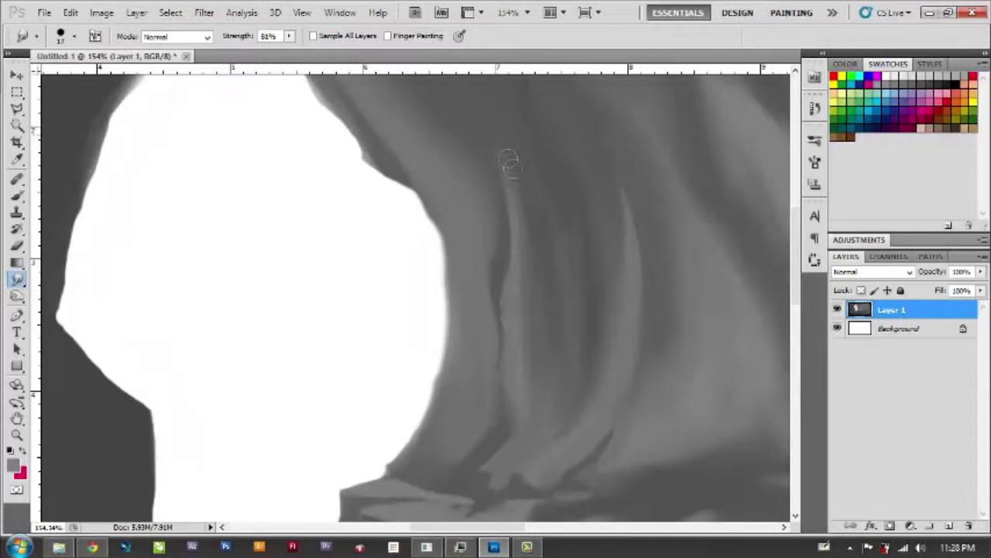
Resize the brush, smear a light streak up the next fold, and choose the speckled spatter tip.
right_click(535, 303)
key("Return")
mouse_move(565, 338)
left_mouse_down()
mouse_move(577, 338)
mouse_move(555, 214)
left_mouse_up()
right_click(556, 264)
key("Return")
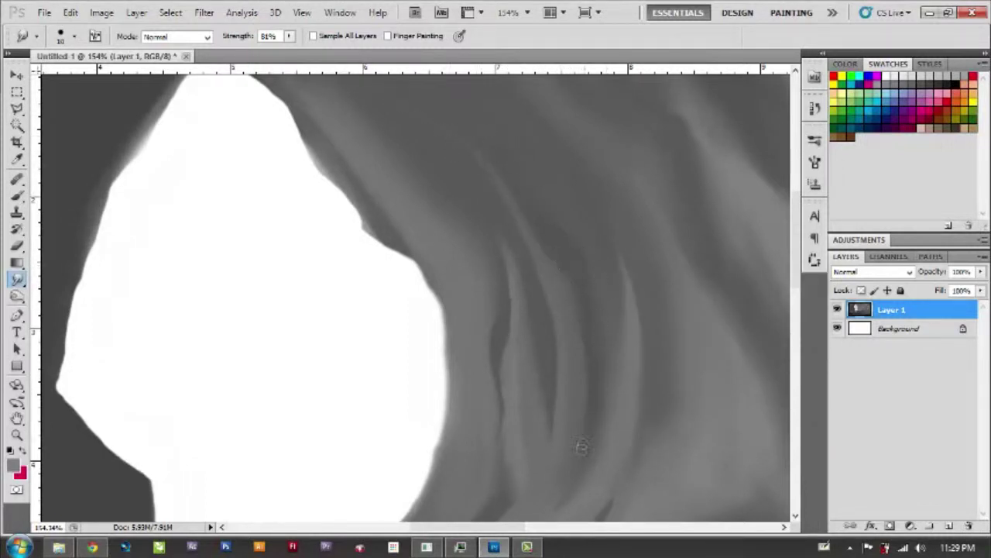
right_click(591, 171)
left_click(660, 302)
Confirm the spatter brush preset and zoom in on the upper cave wall.
key("Return")
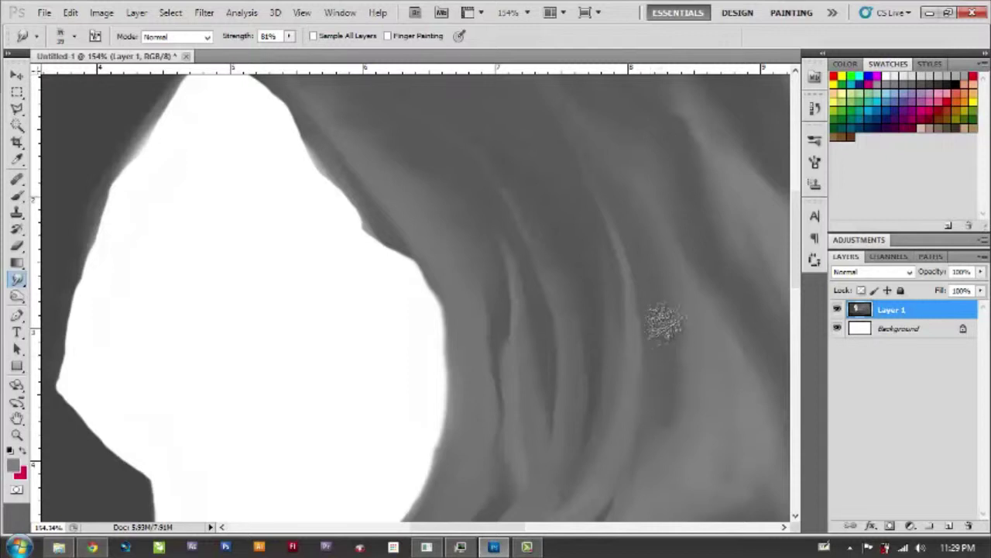
scroll(664, 323, "up", 2)
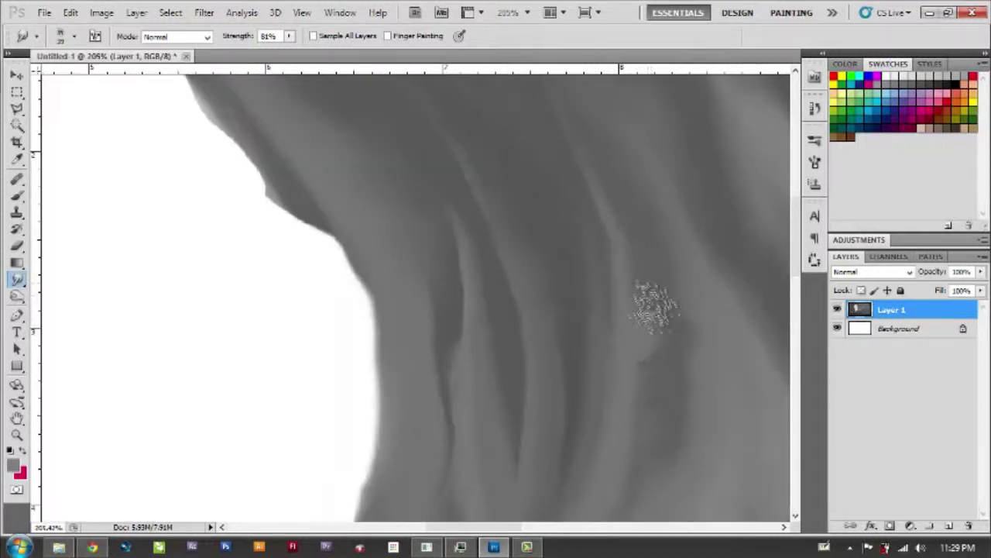
mouse_move(686, 410)
left_mouse_down()
mouse_move(586, 299)
mouse_move(550, 458)
mouse_move(649, 467)
mouse_move(597, 405)
left_mouse_up()
left_click_drag(631, 327, 578, 275)
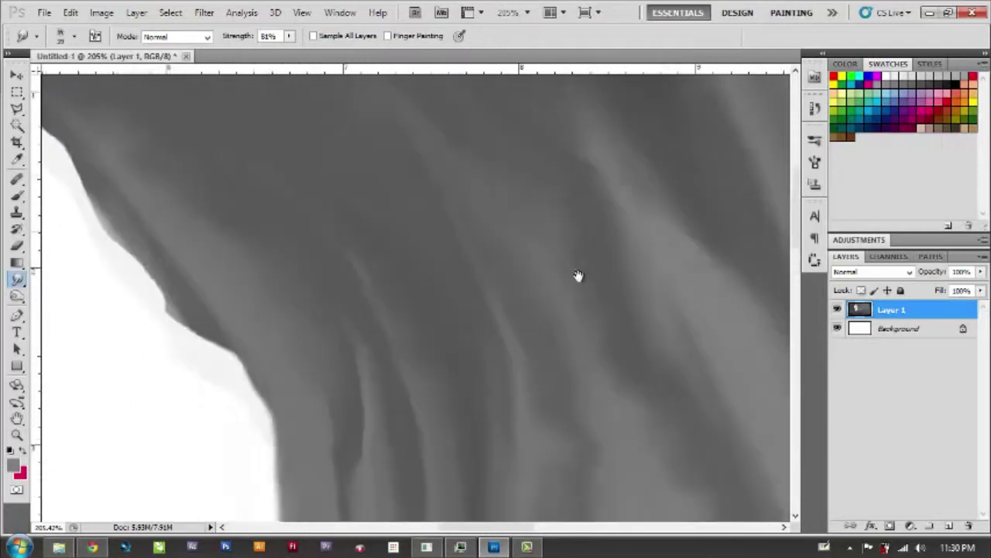
scroll(571, 283, "down", 2)
left_click_drag(546, 230, 379, 322)
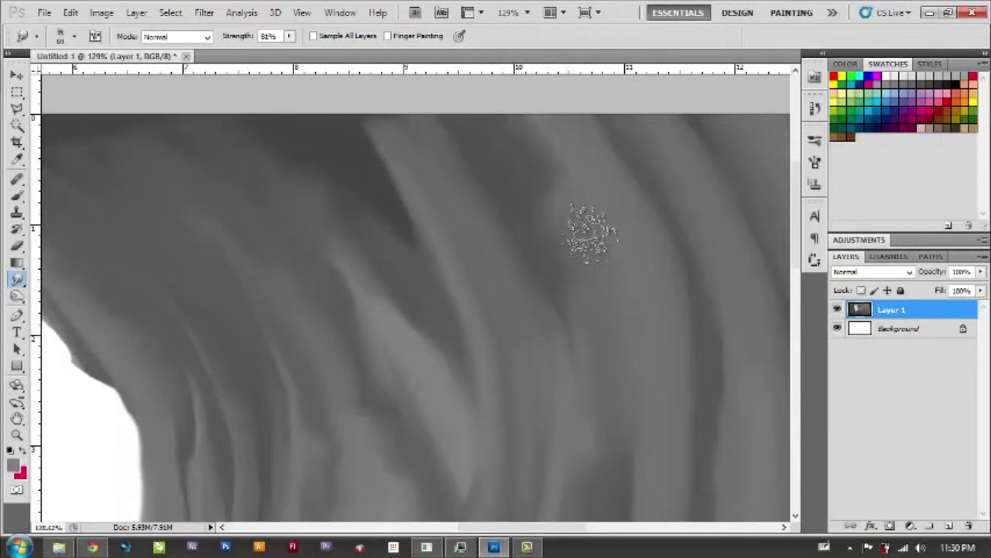
Pan and zoom along the top of the cave wall and ceiling.
mouse_move(593, 449)
left_mouse_down()
mouse_move(583, 312)
mouse_move(505, 119)
left_mouse_up()
left_click_drag(564, 398, 595, 366)
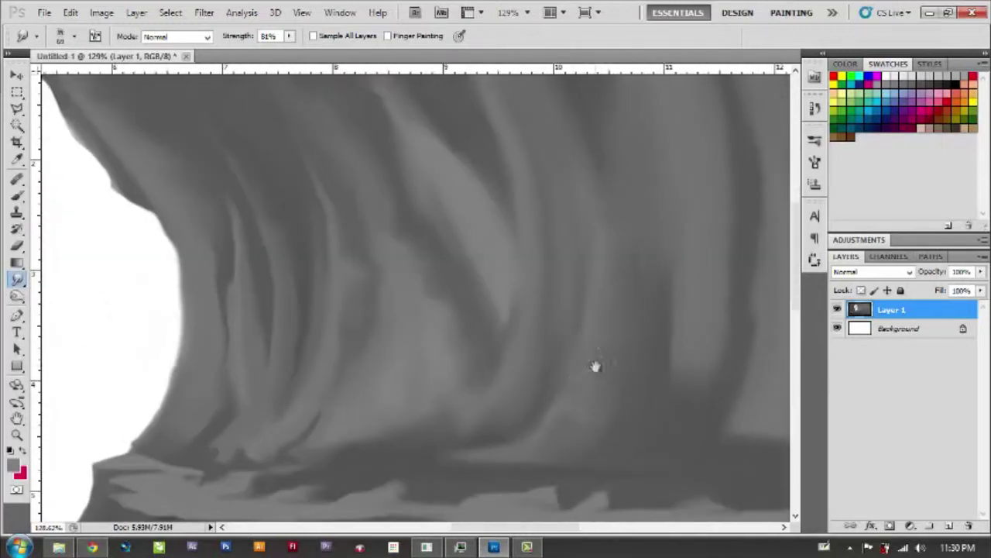
scroll(573, 319, "up", 3)
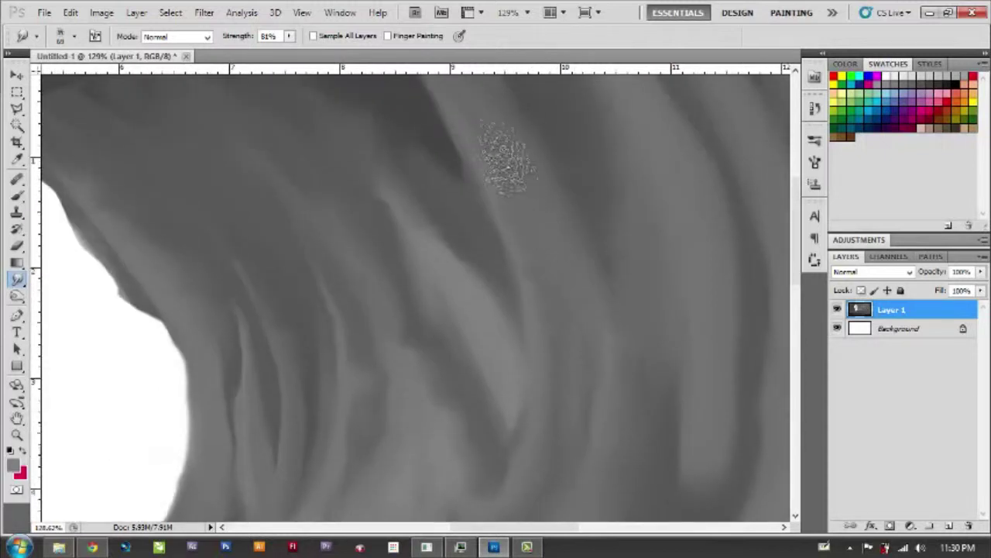
scroll(542, 241, "up", 3)
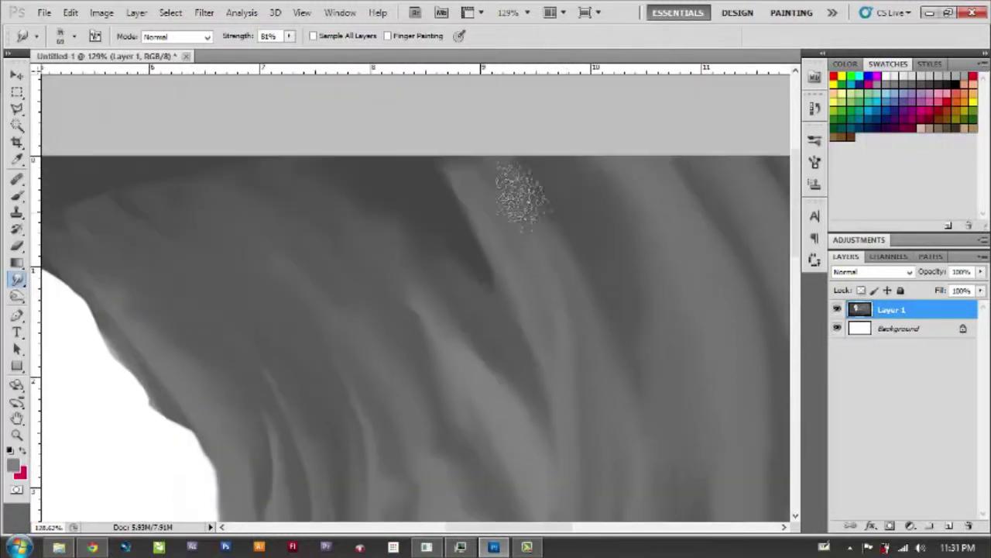
left_click_drag(232, 215, 428, 237)
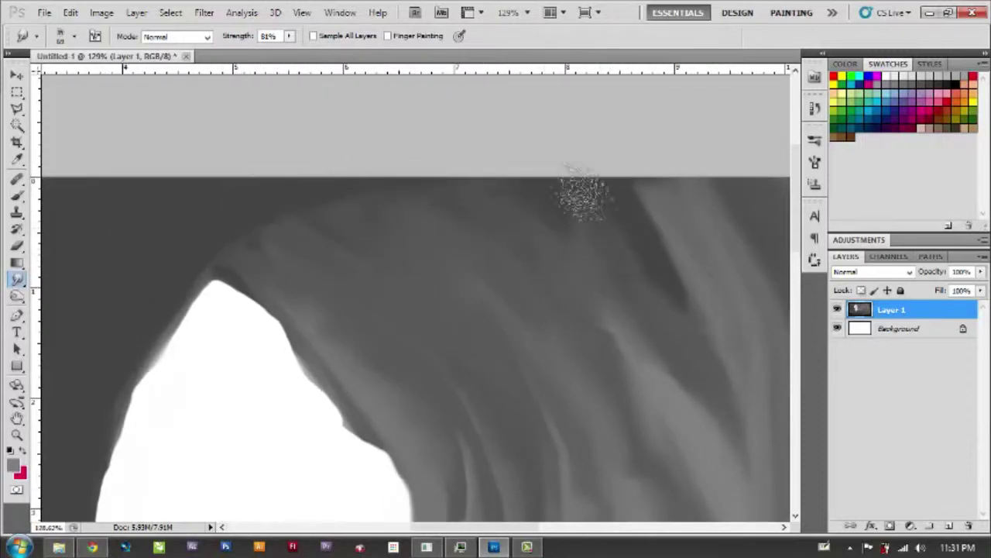
scroll(503, 295, "down", 2)
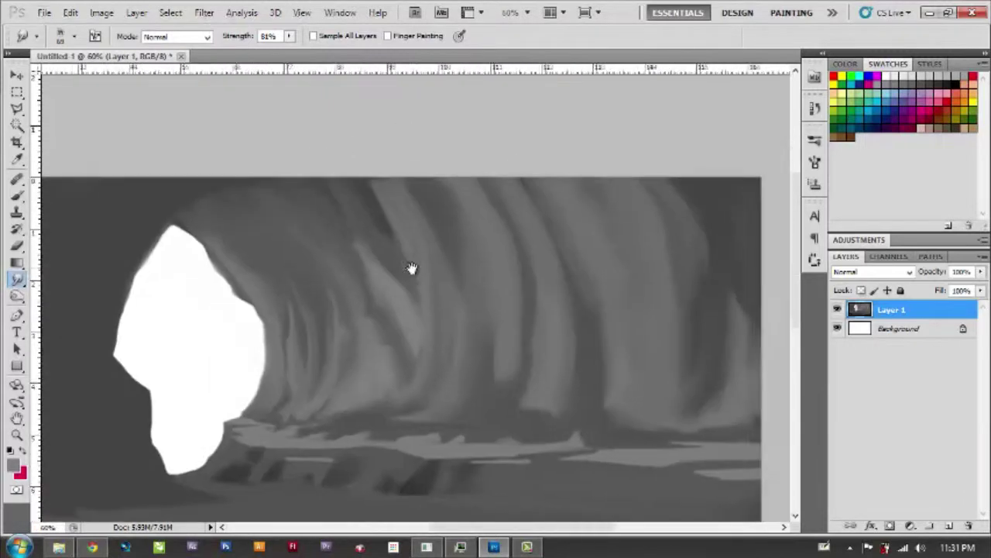
scroll(412, 268, "up", 1)
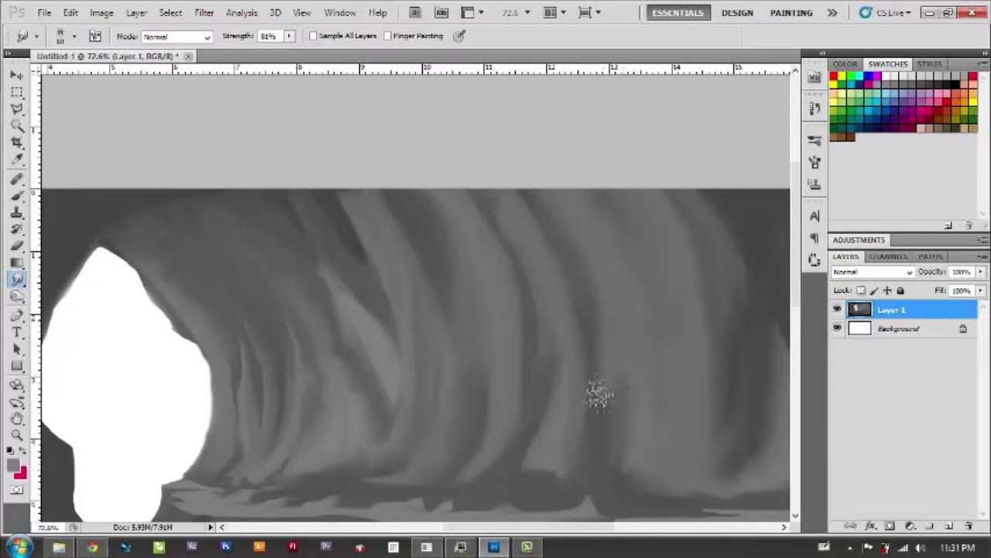
With a hard round tip, smudge the lower right wall and streak paint up it.
left_click_drag(631, 464, 591, 232)
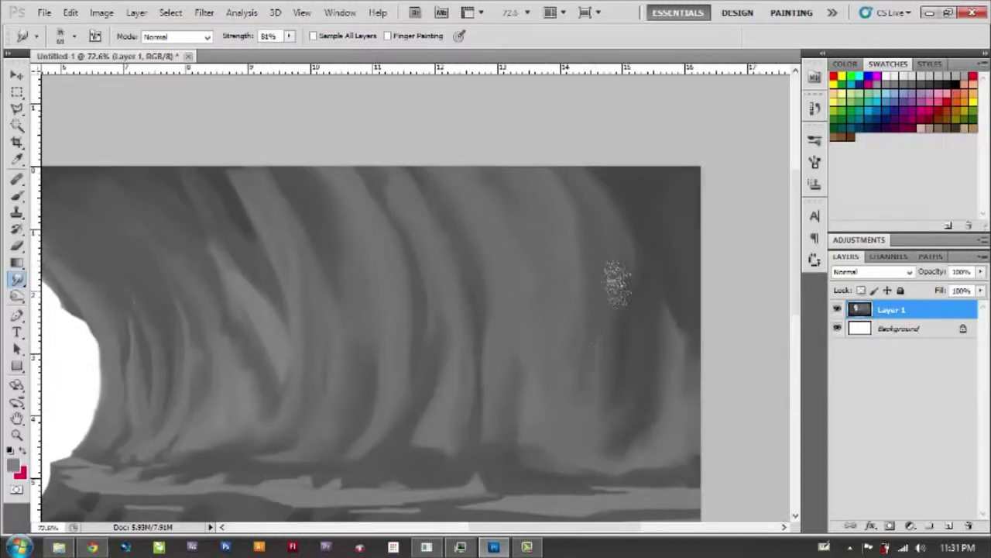
right_click(600, 395)
left_click(696, 439)
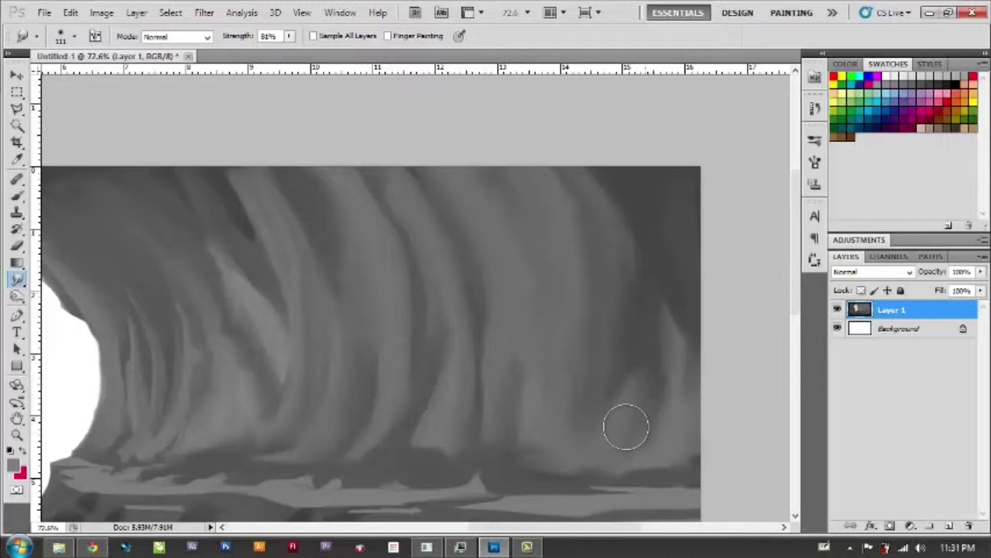
left_click_drag(631, 416, 525, 454)
left_click_drag(554, 307, 563, 344)
mouse_move(548, 203)
left_mouse_down()
mouse_move(486, 186)
mouse_move(546, 246)
mouse_move(534, 340)
left_mouse_up()
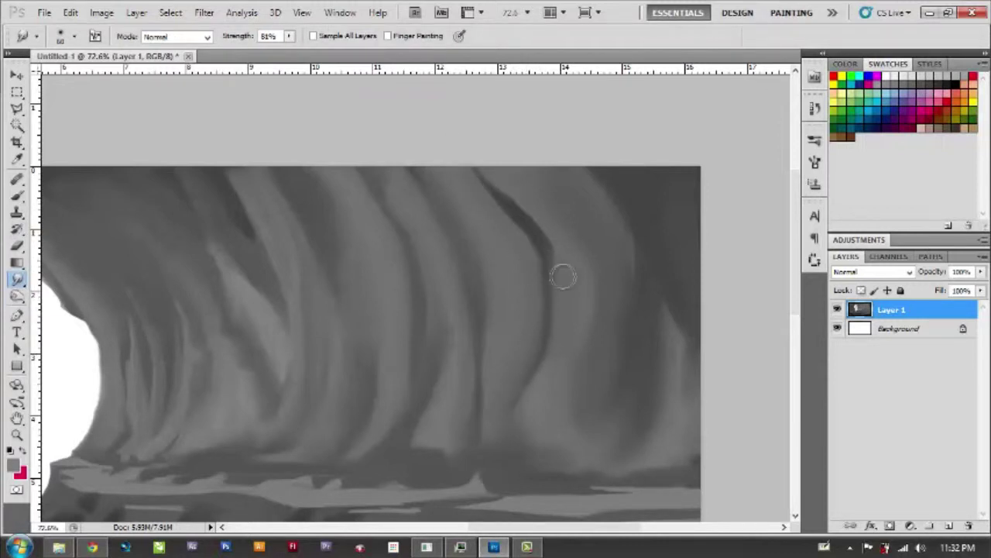
Lighten the right wall folds with the Dodge tool set to Midtones.
left_click(17, 297)
right_click(404, 316)
left_click_drag(524, 338, 535, 338)
left_click(178, 37)
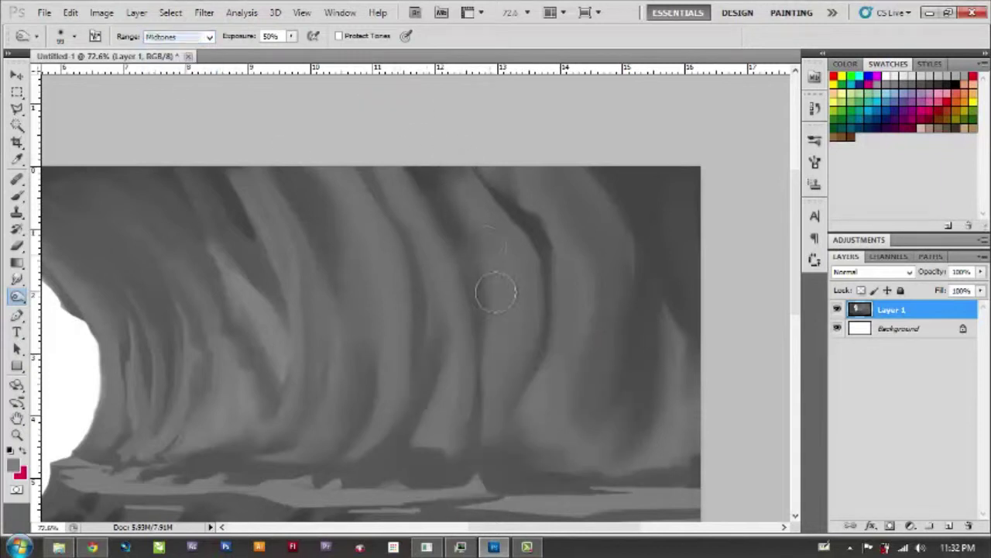
left_click(170, 62)
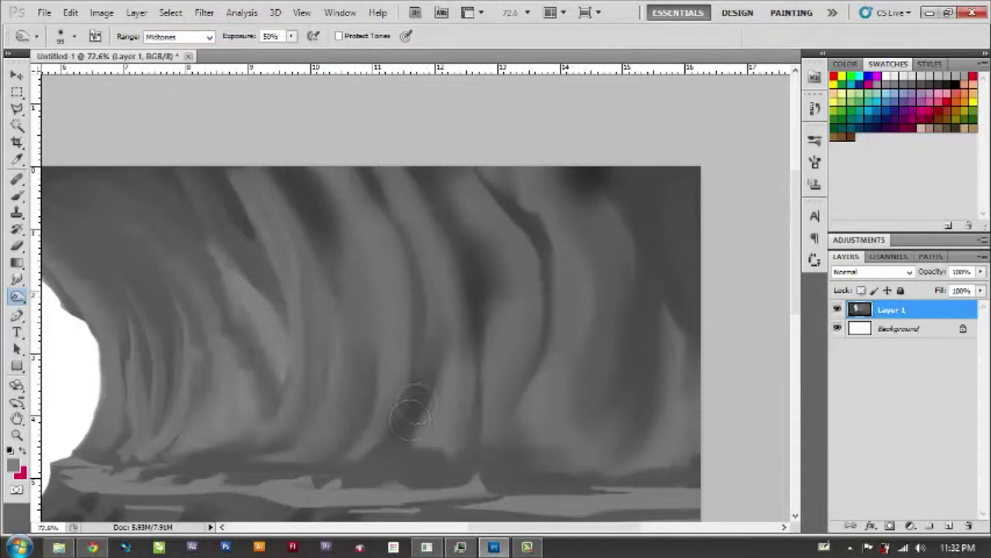
left_click_drag(626, 310, 659, 203)
Smudge at 81% strength to streak the right wall's dark and light bands downward.
left_click(17, 279)
mouse_move(584, 284)
left_mouse_down()
mouse_move(579, 222)
mouse_move(571, 387)
mouse_move(576, 221)
mouse_move(566, 333)
left_mouse_up()
left_click_drag(518, 150, 564, 203)
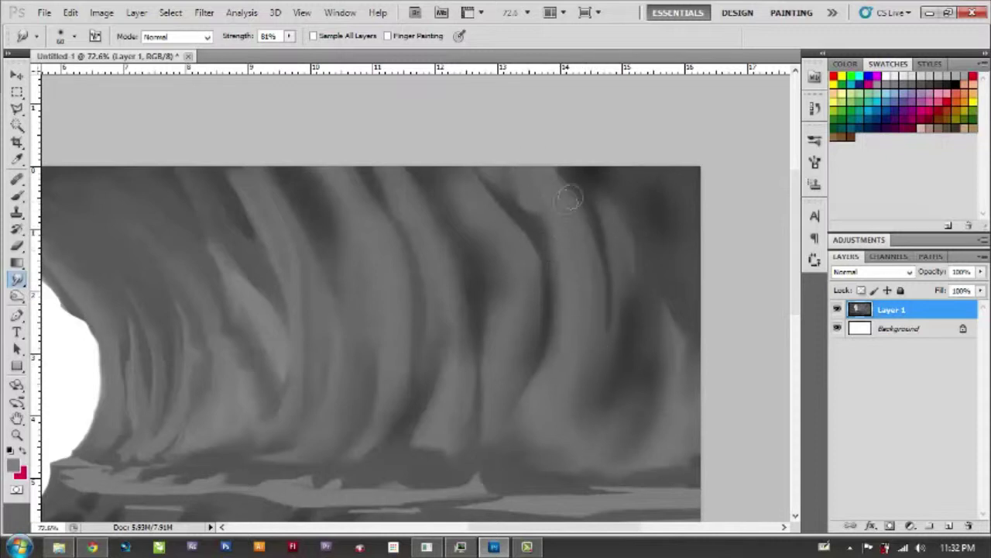
mouse_move(435, 185)
left_mouse_down()
mouse_move(506, 351)
mouse_move(442, 327)
mouse_move(446, 263)
left_mouse_up()
Blend the light band into the dark base strip using a smaller smudge brush.
mouse_move(555, 441)
left_mouse_down()
mouse_move(527, 414)
mouse_move(530, 463)
mouse_move(588, 447)
mouse_move(723, 475)
left_mouse_up()
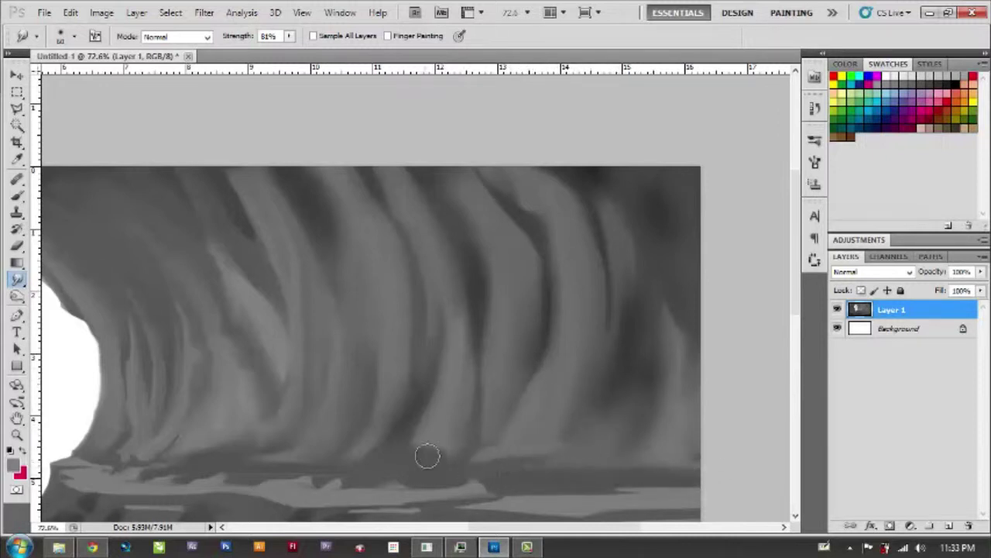
left_click_drag(425, 460, 362, 468)
right_click(480, 462)
key("Return")
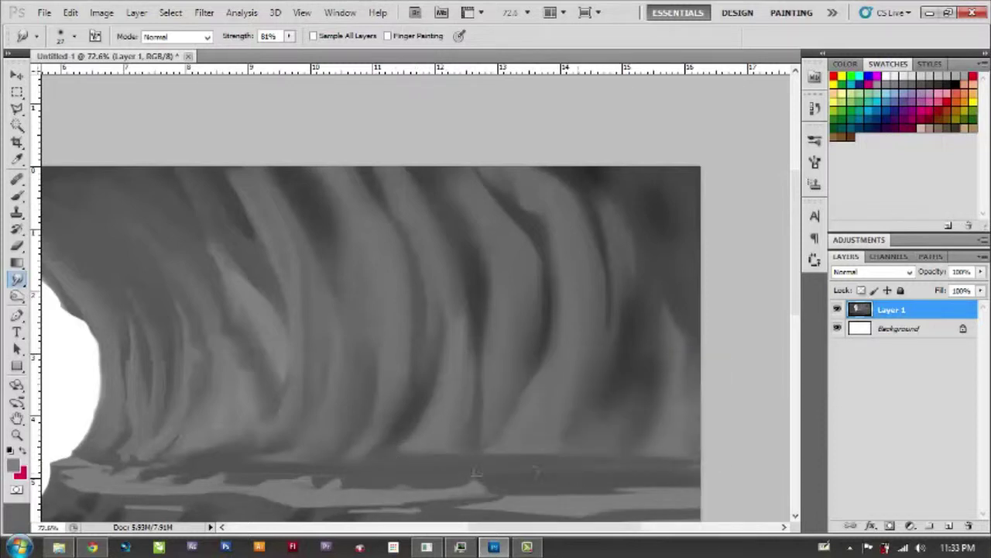
left_click_drag(425, 480, 533, 472)
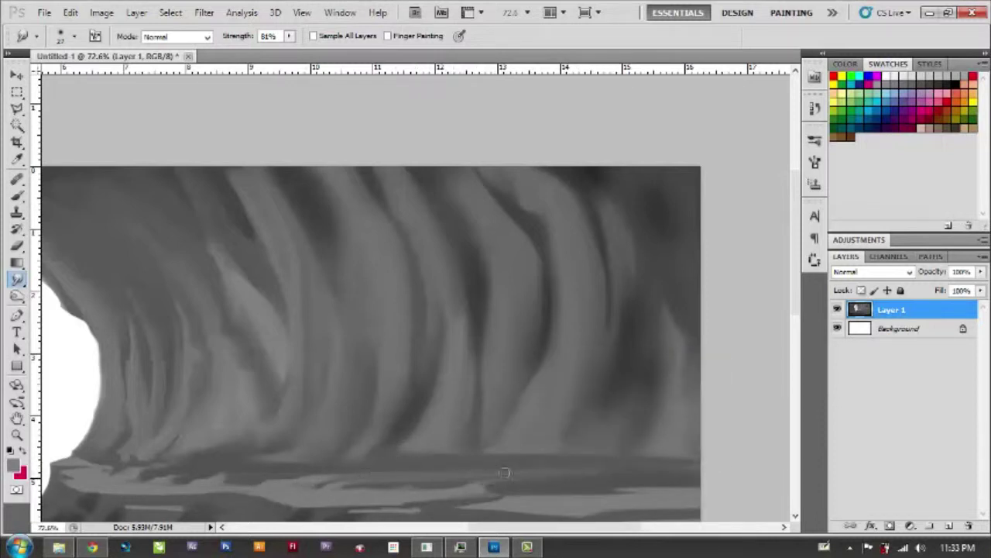
Zoom in, smudge the horizon band, and pan along the ledge past the bright opening.
scroll(271, 356, "up", 3)
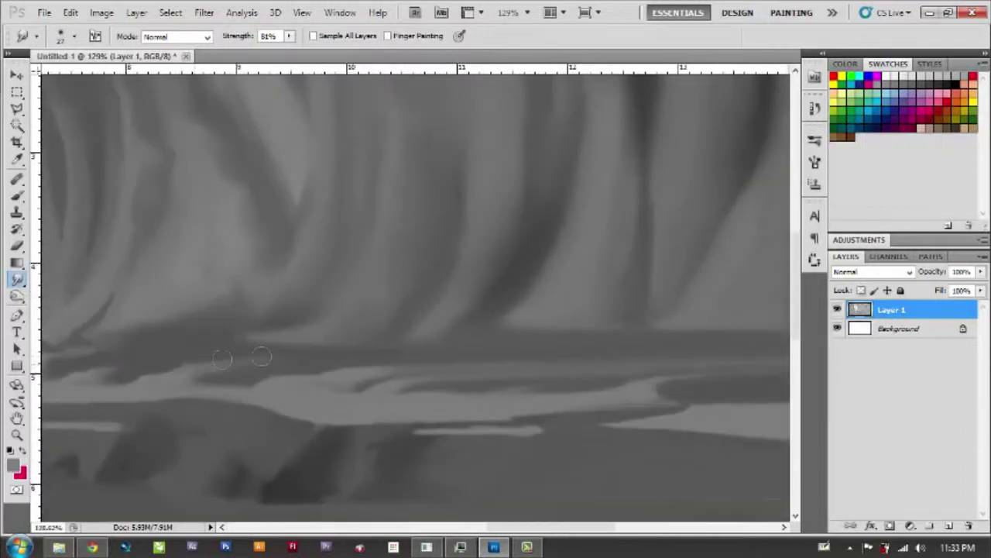
left_click_drag(540, 338, 448, 332)
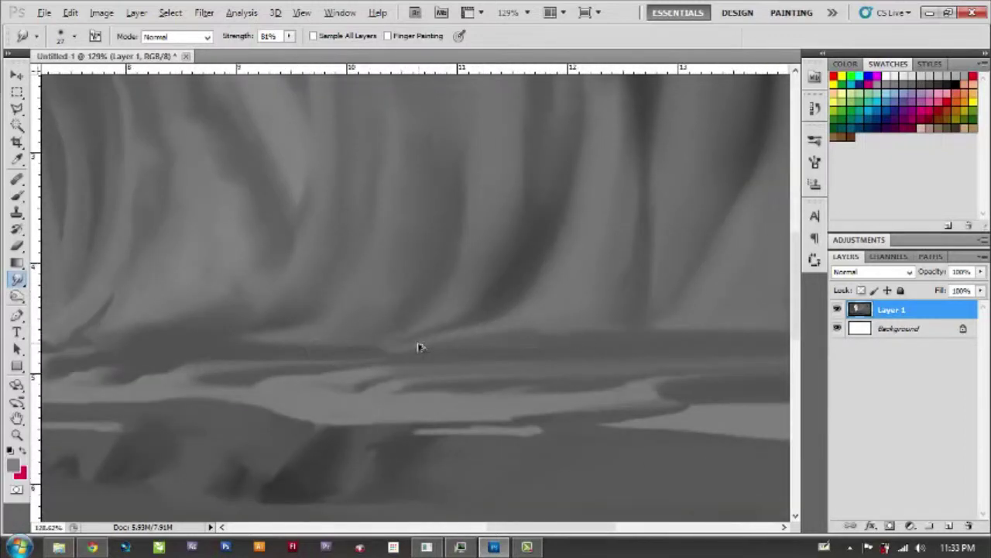
scroll(511, 329, "right", 3)
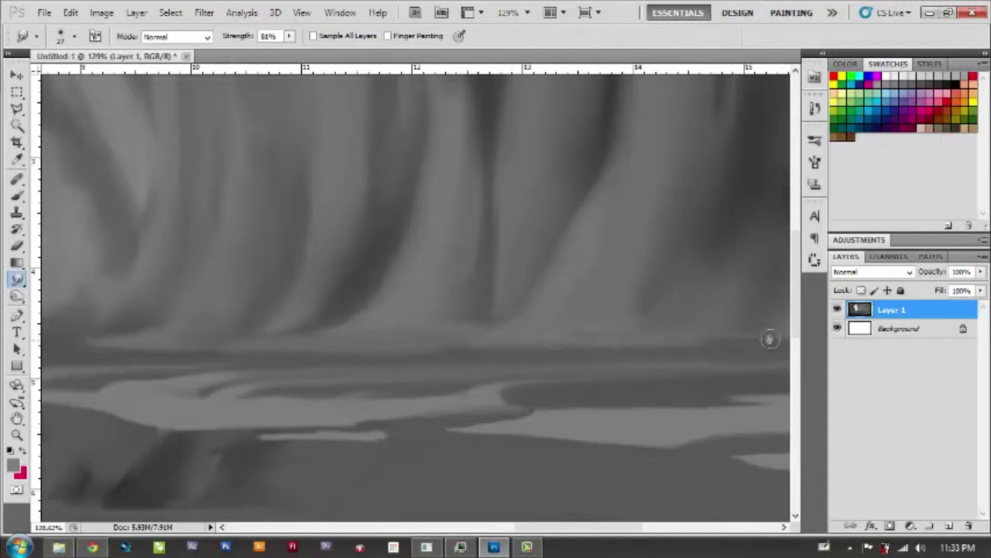
scroll(541, 337, "right", 3)
scroll(376, 349, "down", 5)
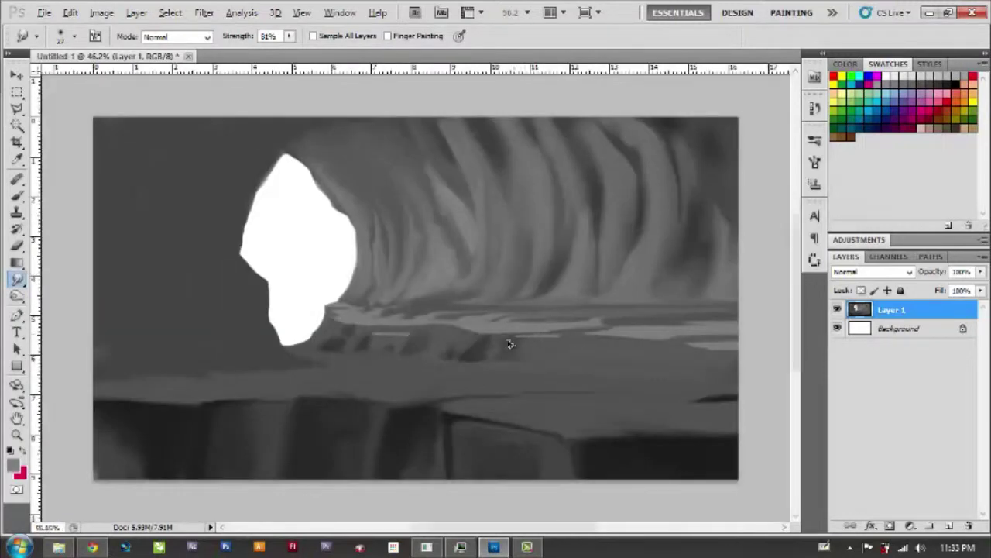
scroll(549, 334, "up", 6)
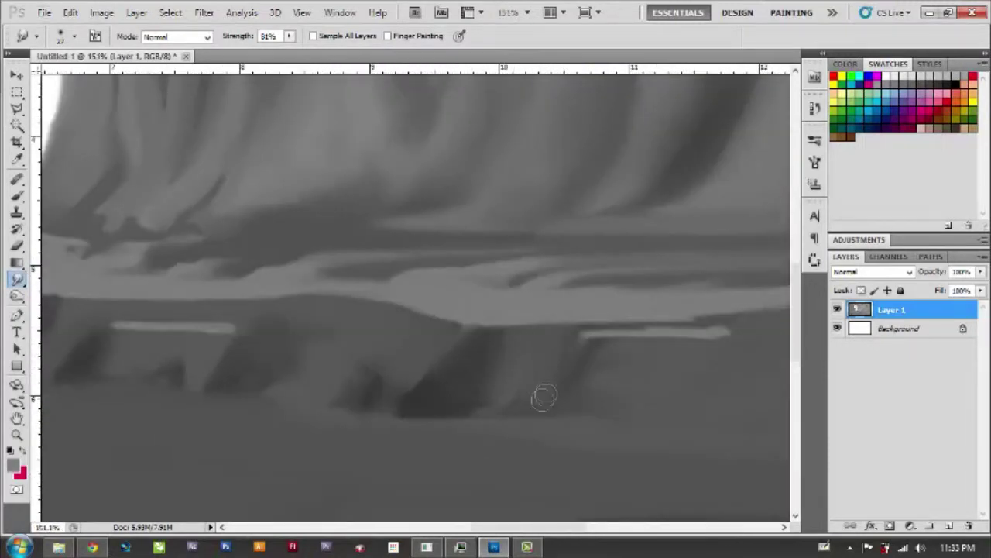
left_click_drag(260, 336, 379, 344)
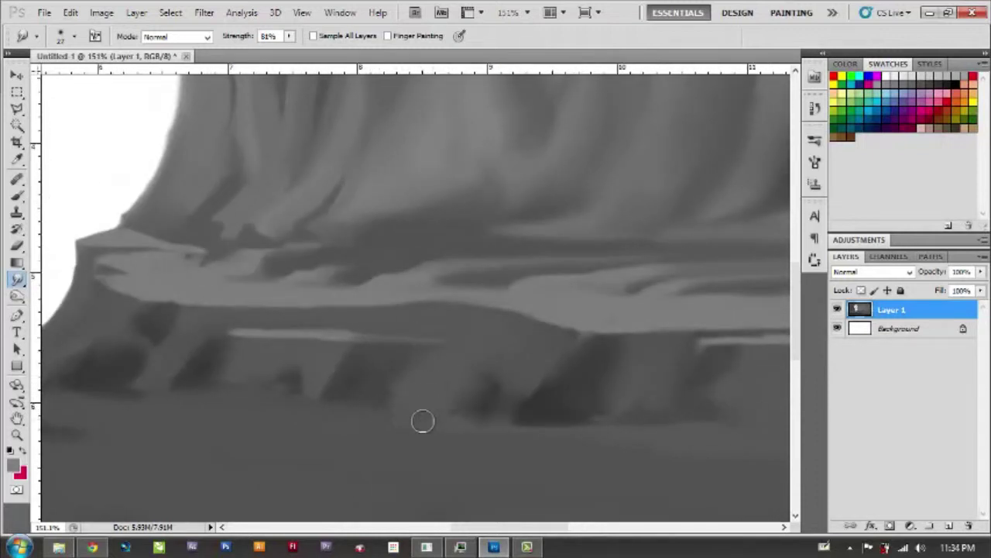
mouse_move(247, 407)
left_mouse_down()
mouse_move(395, 408)
mouse_move(356, 397)
left_mouse_up()
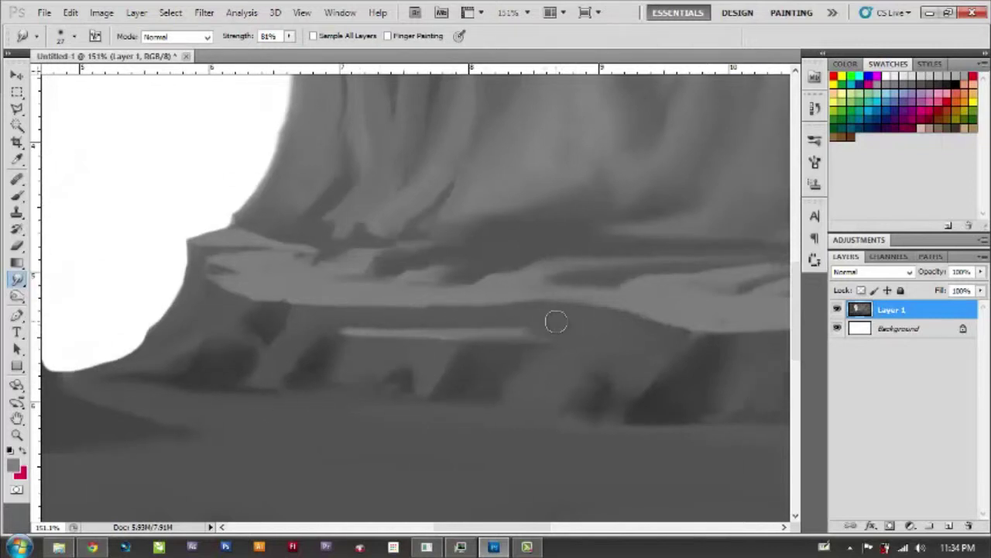
left_click_drag(562, 348, 244, 327)
Smudge the dark patches beneath the ledge into tapered shadows with a 21 px brush.
key("o")
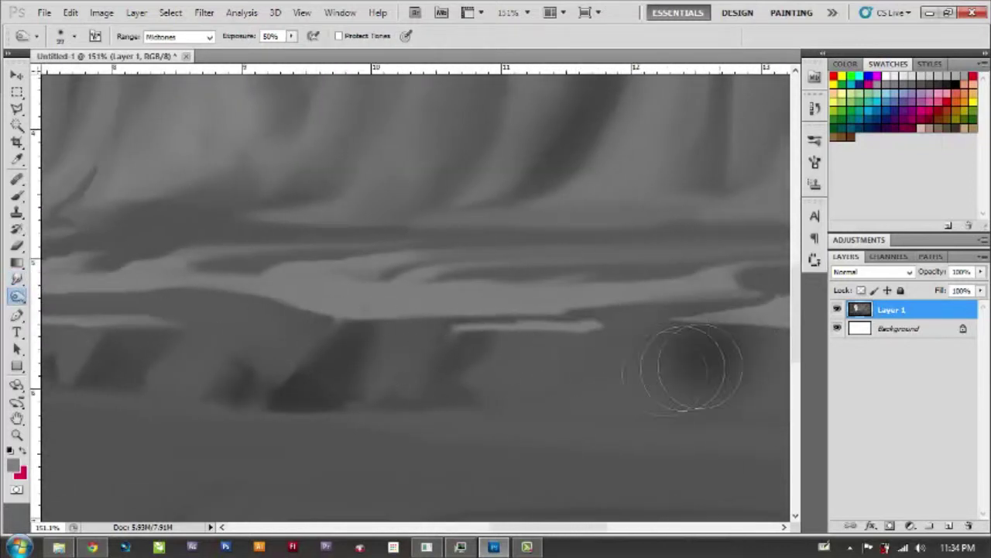
left_click(17, 279)
left_click_drag(657, 341, 471, 316)
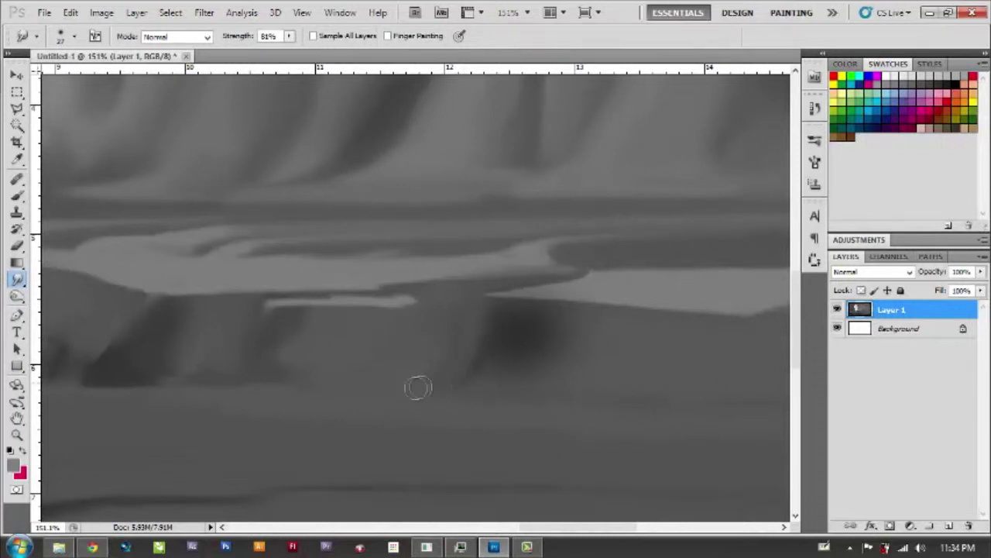
mouse_move(547, 348)
left_mouse_down()
mouse_move(503, 382)
mouse_move(571, 405)
mouse_move(489, 401)
mouse_move(527, 325)
mouse_move(496, 312)
mouse_move(463, 341)
left_mouse_up()
right_click(477, 325)
left_click_drag(542, 347, 520, 348)
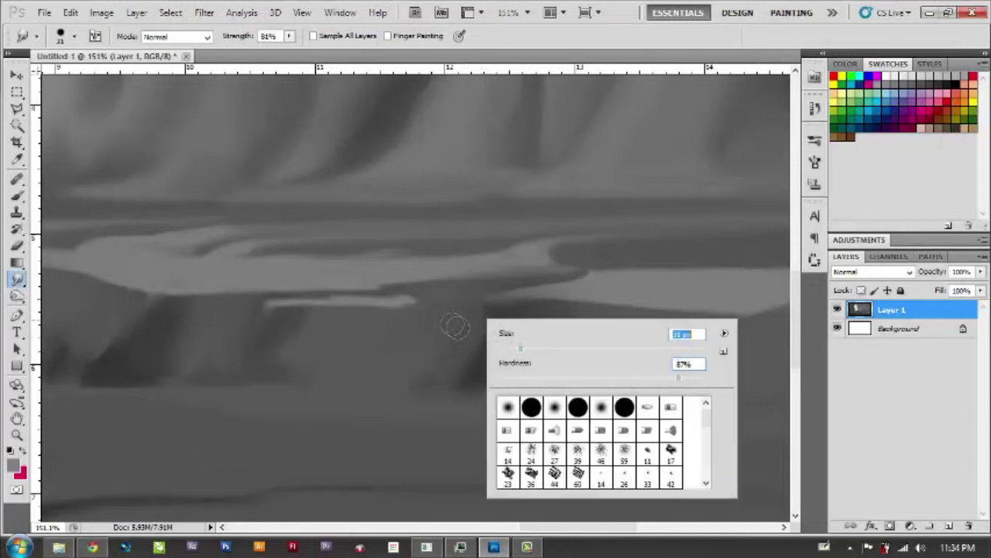
key("Return")
mouse_move(512, 311)
left_mouse_down()
mouse_move(534, 310)
mouse_move(542, 349)
left_mouse_up()
scroll(300, 342, "down", 2)
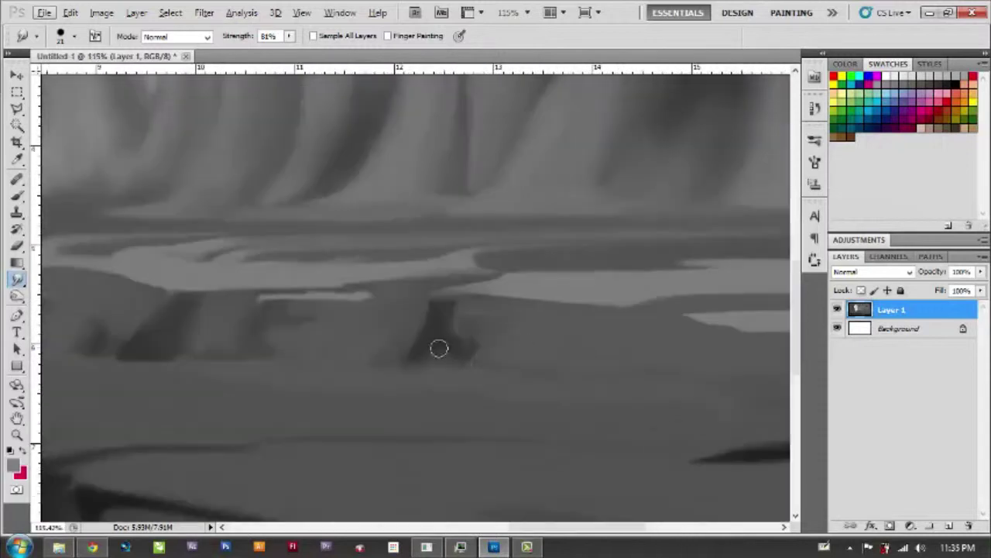
At 46% smudge strength, pull the dark patch under the right ledge rightward and down.
right_click(500, 345)
key("Return")
key("4")
key("6")
mouse_move(501, 332)
left_mouse_down()
mouse_move(491, 312)
mouse_move(540, 325)
left_mouse_up()
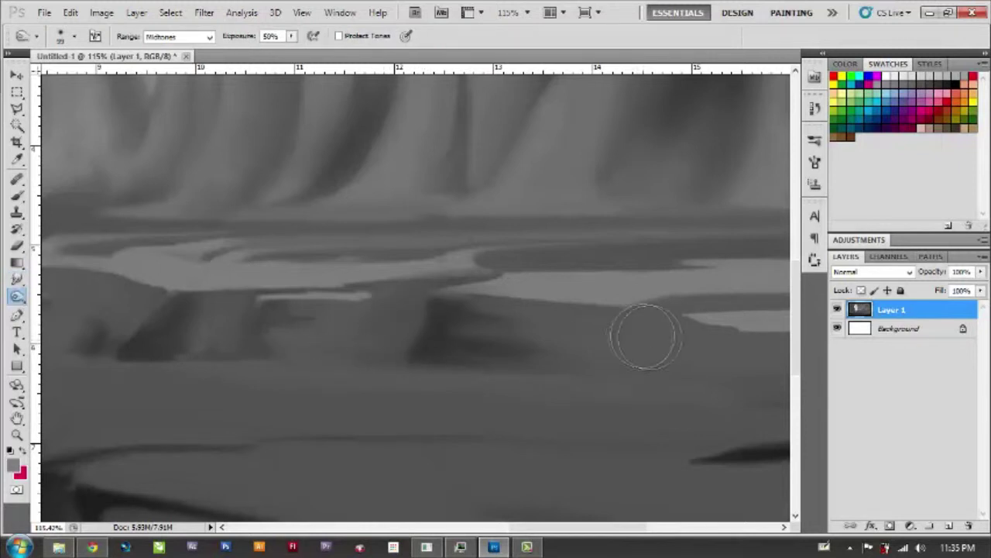
left_click_drag(635, 336, 666, 364)
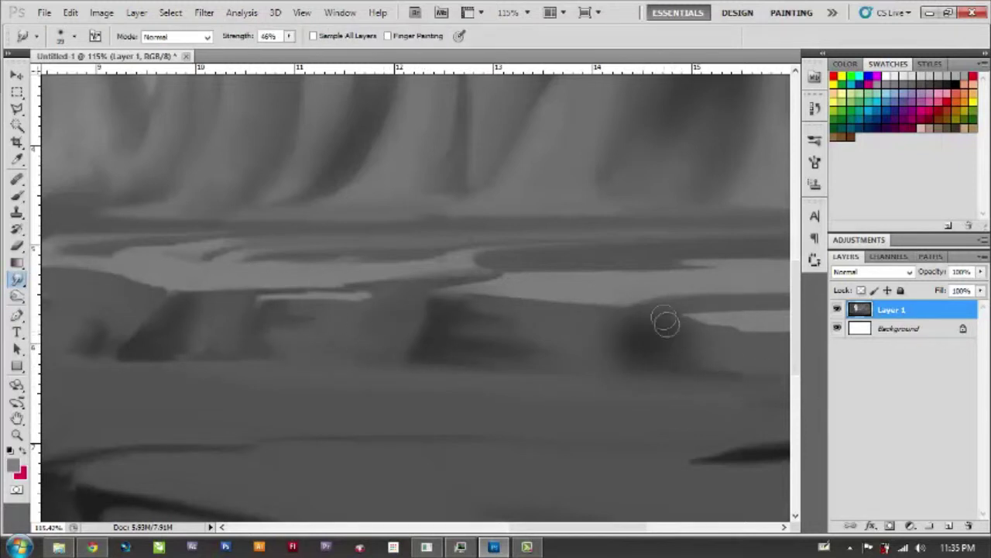
mouse_move(672, 338)
left_mouse_down()
mouse_move(686, 343)
mouse_move(674, 360)
left_mouse_up()
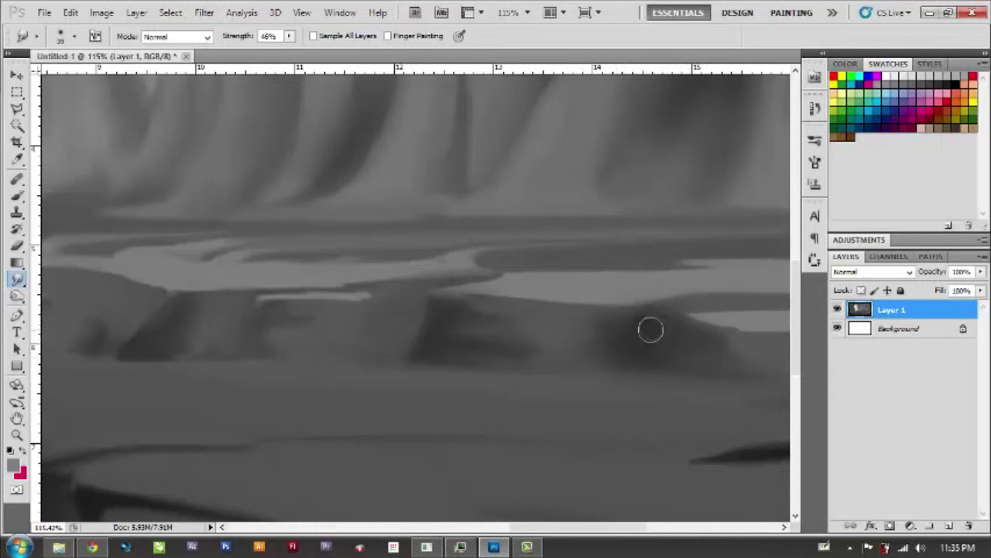
left_click_drag(555, 336, 619, 348)
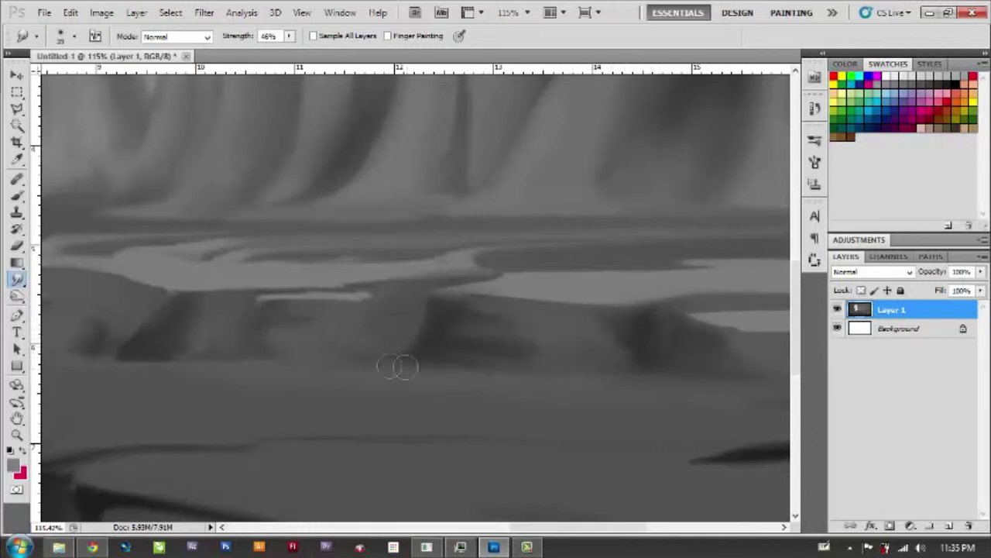
Burn a dark stroke below the ledge, then return to Smudge with a 12 px brush.
key("o")
right_click(395, 309)
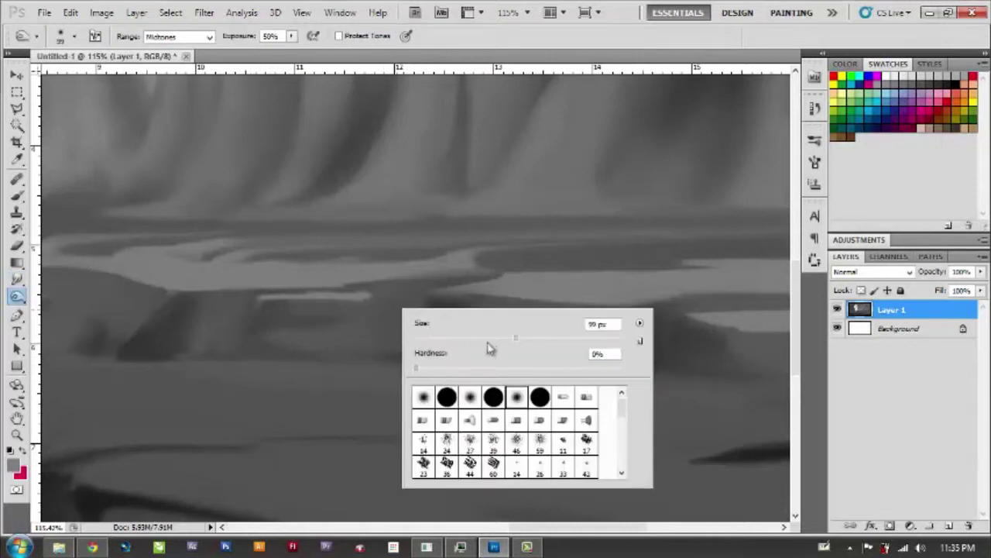
key("Return")
left_click_drag(406, 293, 402, 337)
key("r")
scroll(439, 348, "up", 2)
scroll(438, 348, "up", 2)
right_click(461, 357)
key("Return")
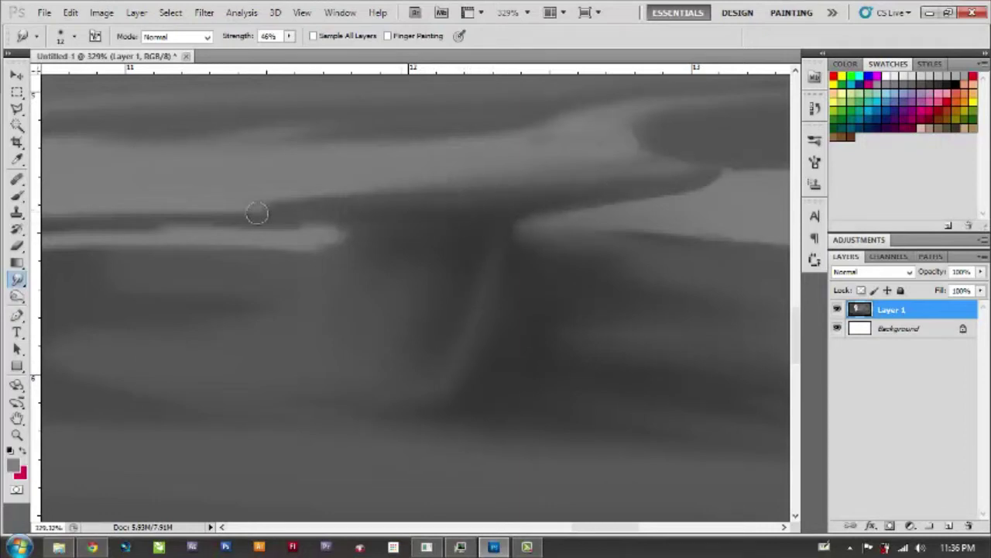
Browse Image > Adjustments, smudge the light ledge streak rightward, and enlarge the brush.
left_click(71, 12)
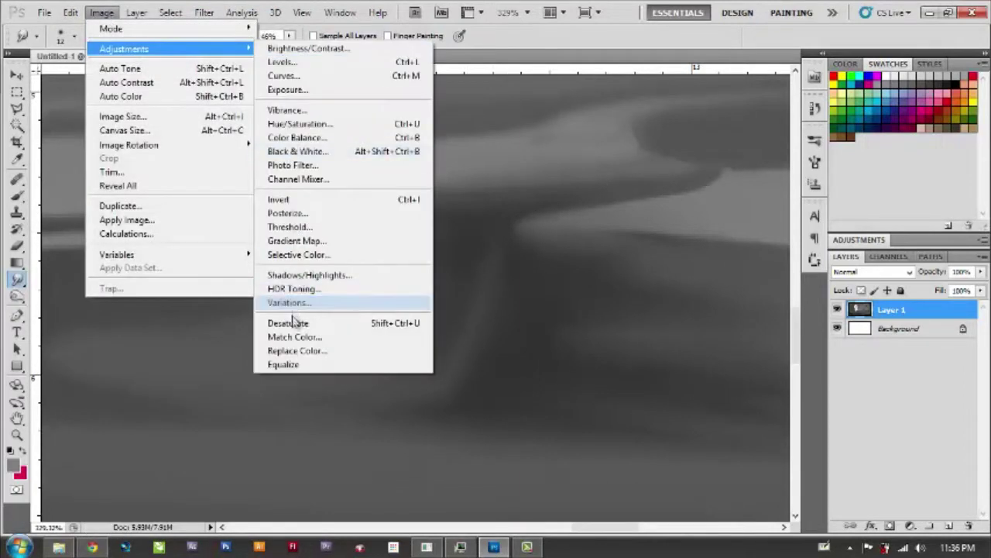
left_click(334, 212)
left_click_drag(276, 220, 419, 213)
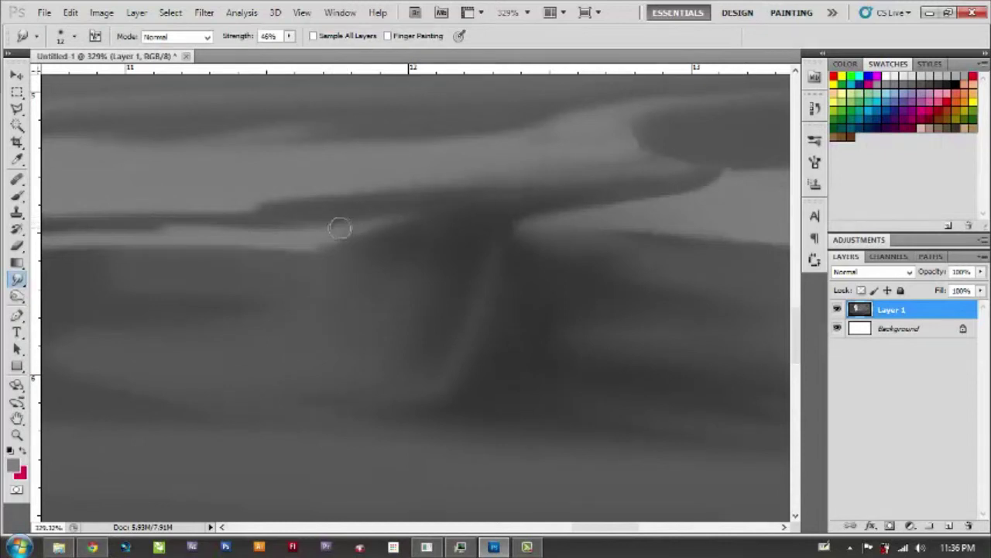
scroll(434, 263, "down", 1)
right_click(424, 256)
key("Return")
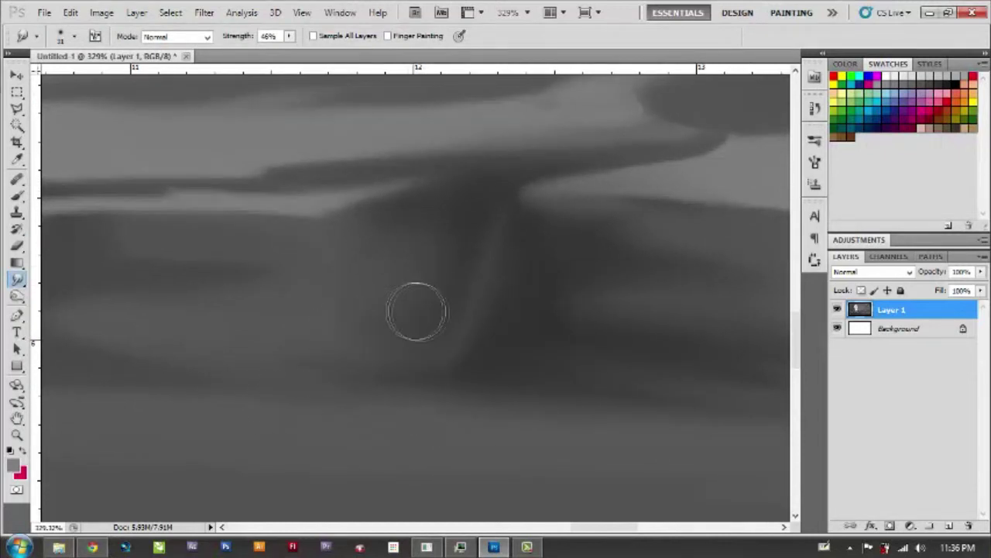
Select the Blur tool at 100% strength and zoom out to the full canvas.
left_click_drag(664, 210, 413, 207)
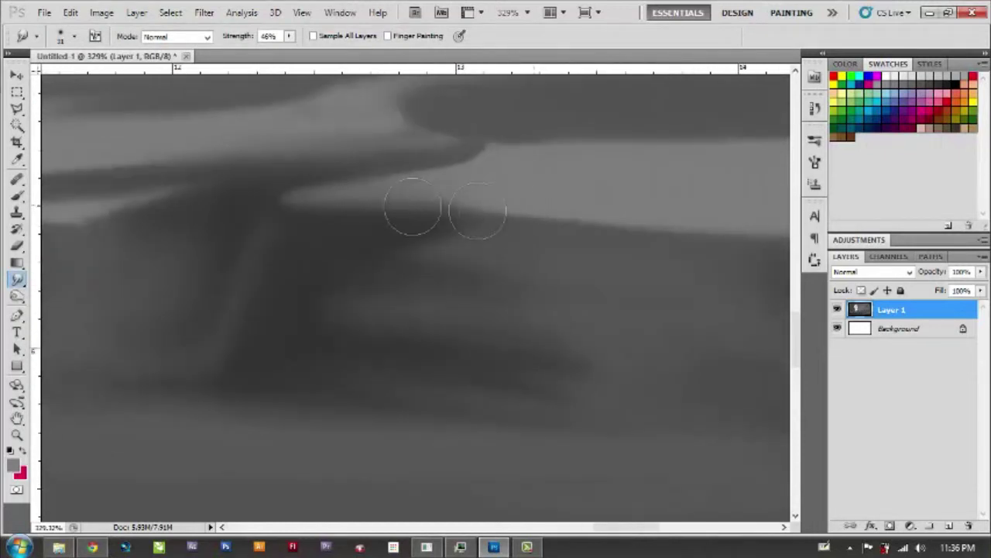
left_click_drag(700, 265, 585, 258)
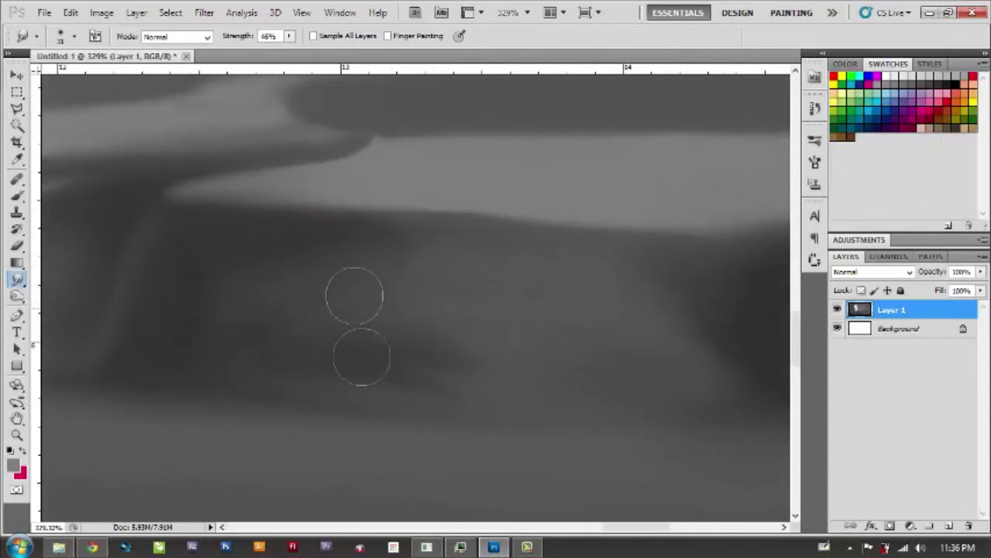
left_click_drag(17, 281, 70, 277)
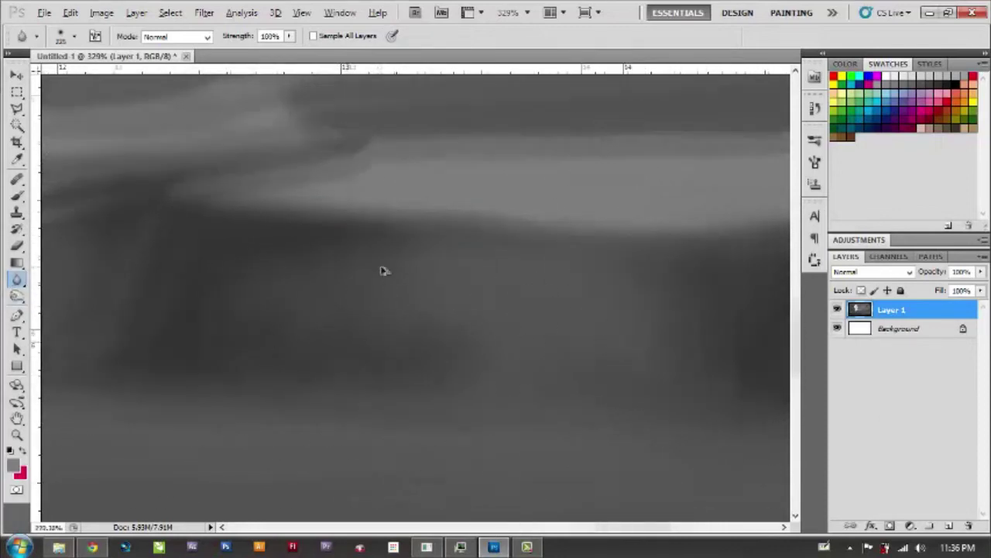
scroll(385, 270, "down", 3)
scroll(620, 252, "down", 3)
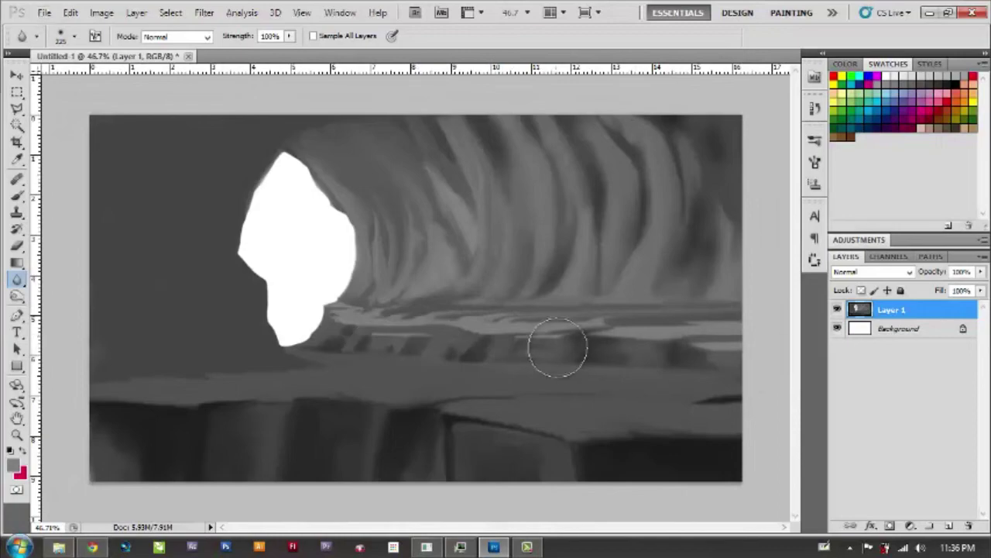